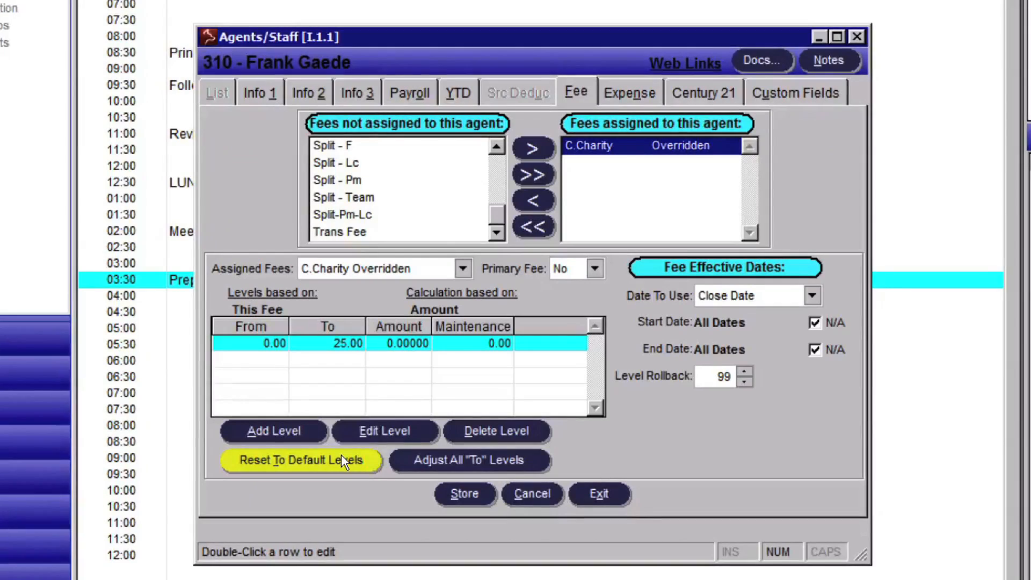
- Review the 0.00–25.00 fee level, Disbursements Journal and Charity vendor history, then close them
{"action": "left_click", "coordinate": [373, 432]}
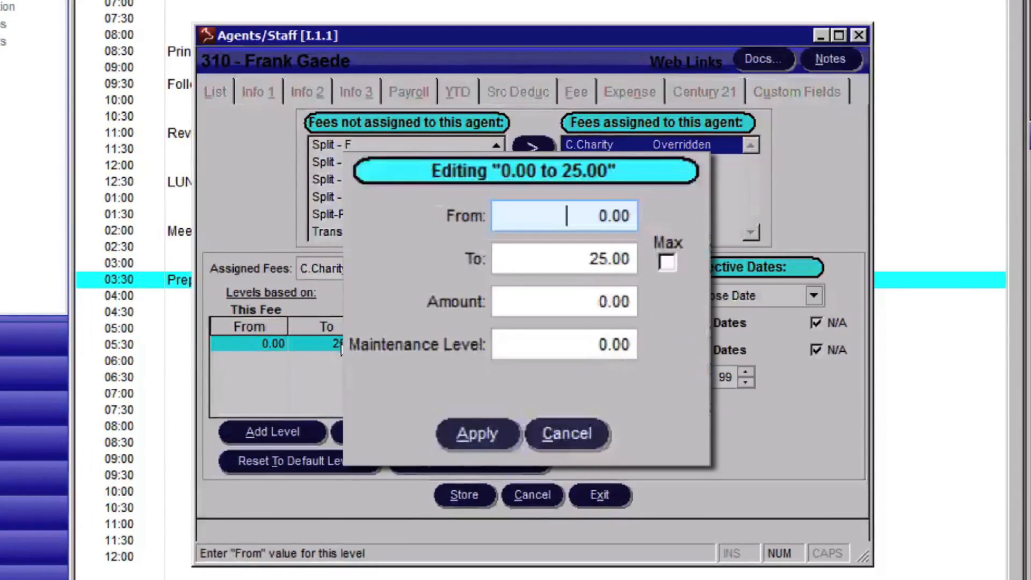
{"action": "left_click", "coordinate": [599, 259]}
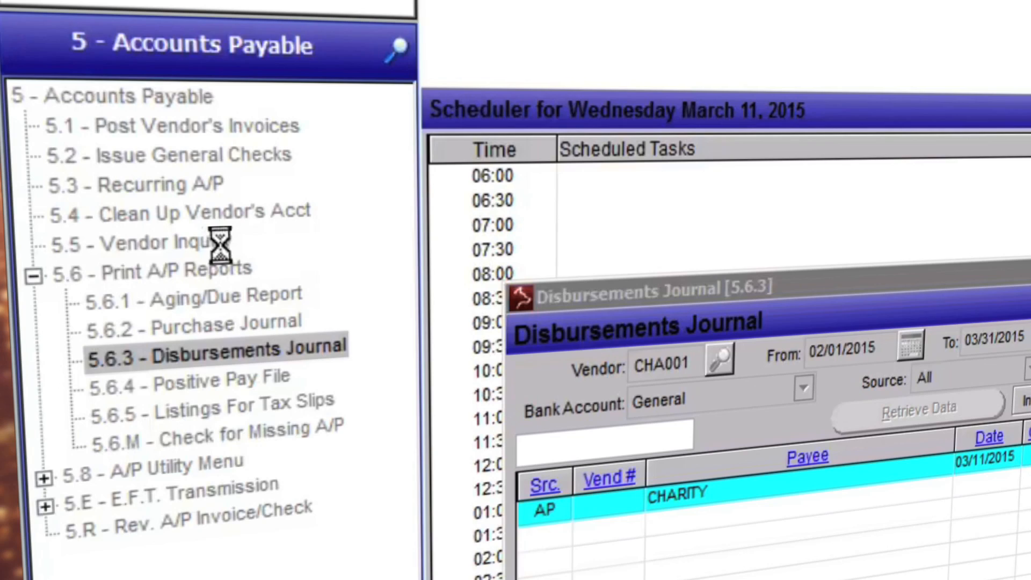
{"action": "left_click", "coordinate": [215, 243]}
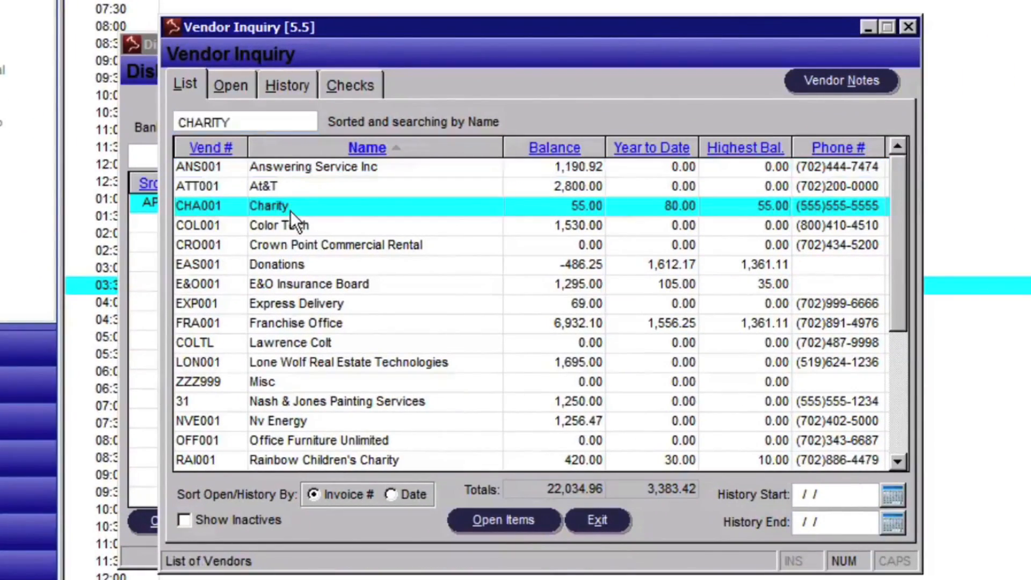
{"action": "left_click", "coordinate": [281, 84]}
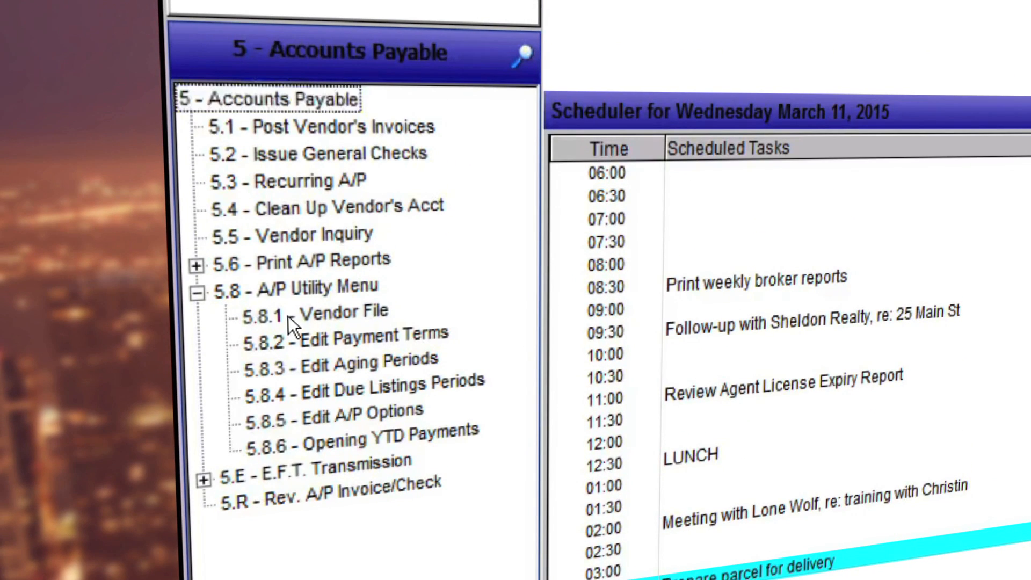
- Add vendor CHA001 named Charity, entering its street address and contact e-mail
{"action": "double_click", "coordinate": [277, 70]}
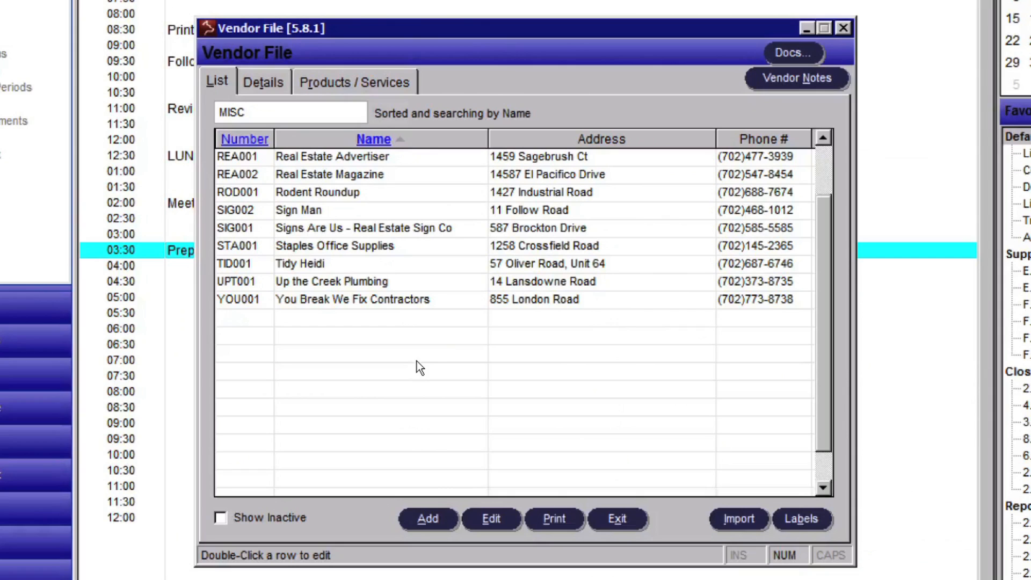
{"action": "left_click", "coordinate": [428, 519]}
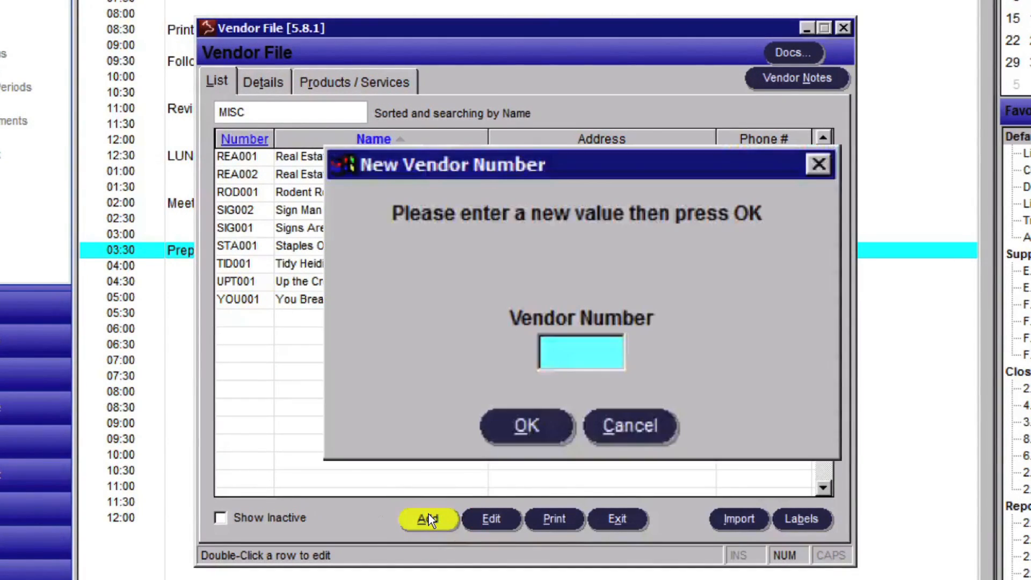
{"action": "type", "text": "C"}
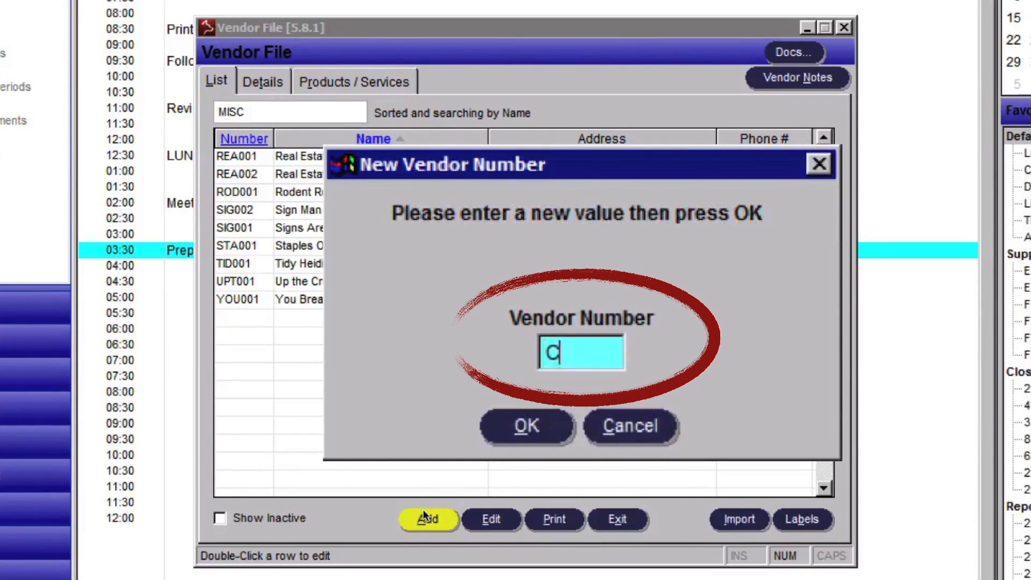
{"action": "type", "text": "HA001"}
{"action": "key", "text": "Return"}
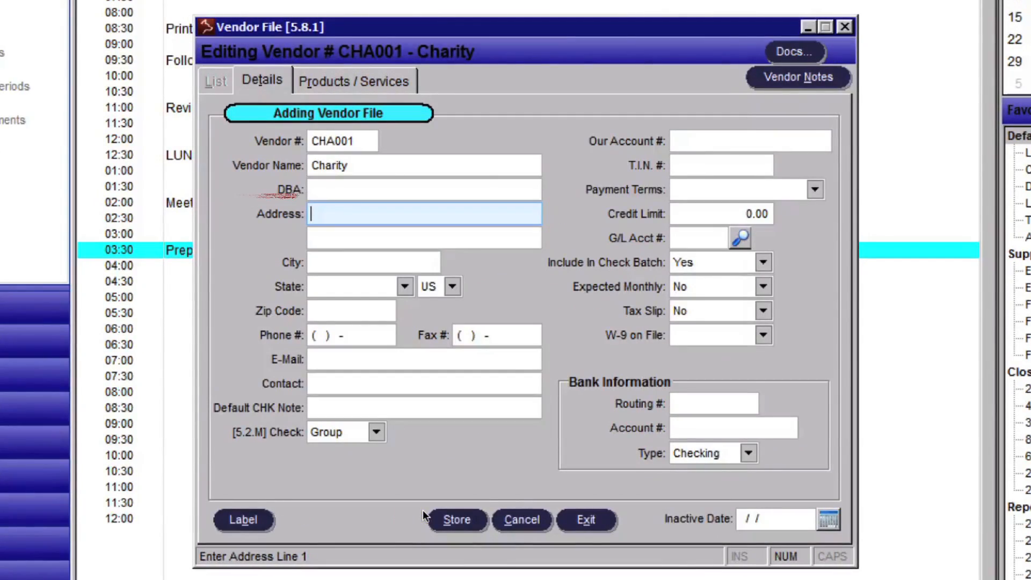
{"action": "type", "text": "11 Main S"}
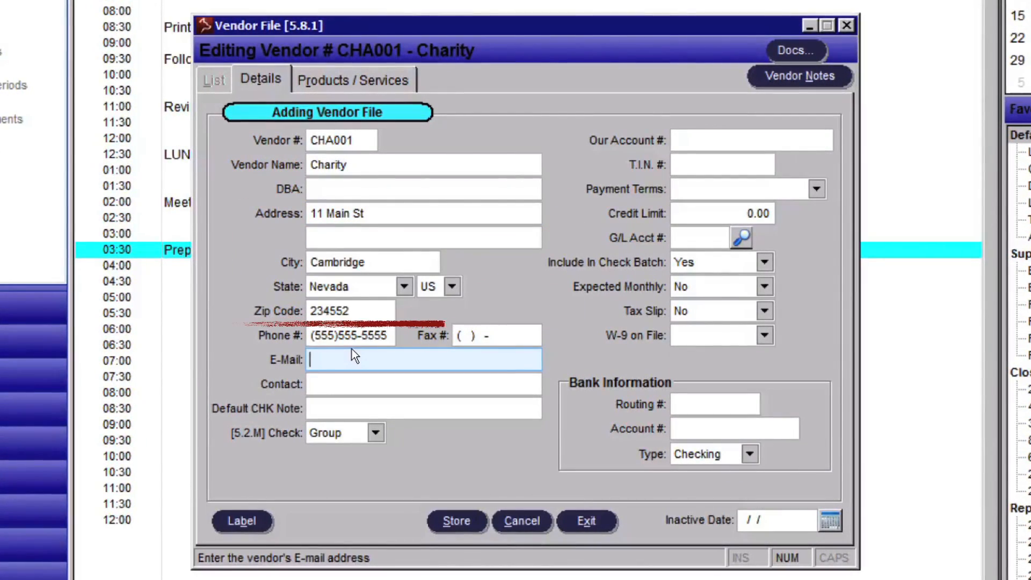
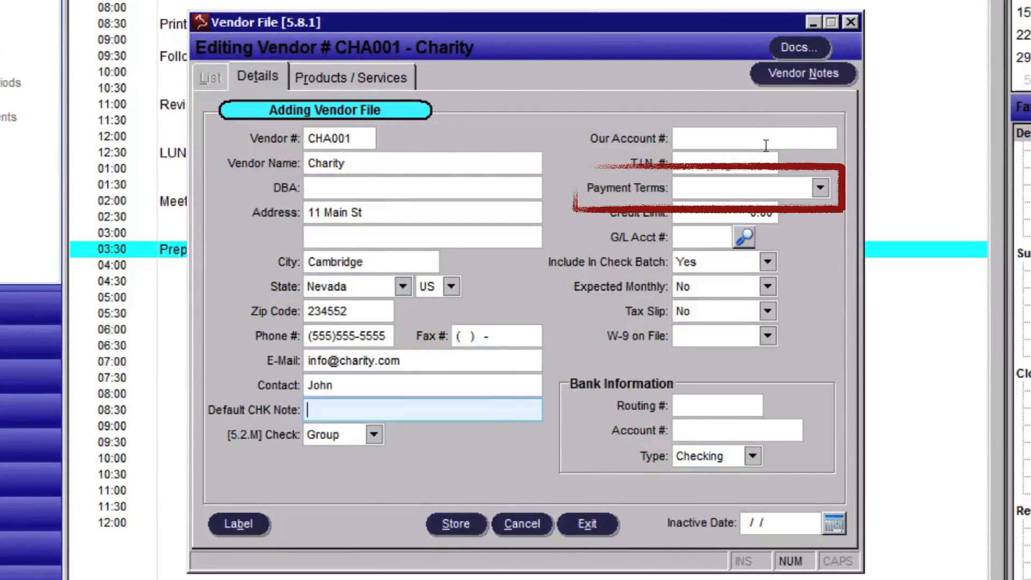
- Set payment terms to 15TH OF MO and G/L account 75110 (Office Exp. - Charitable)
{"action": "left_click", "coordinate": [751, 188]}
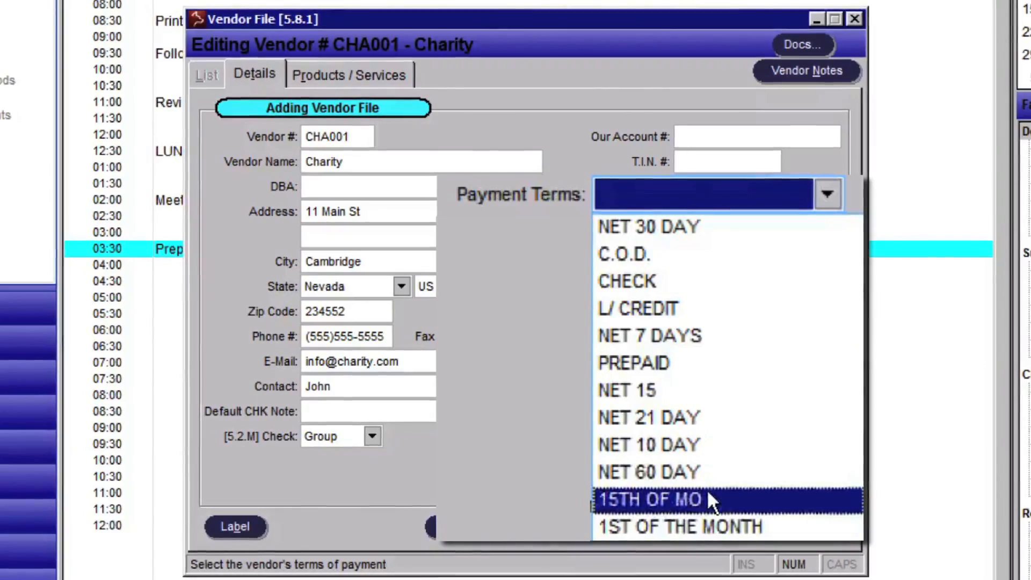
{"action": "left_click", "coordinate": [707, 499]}
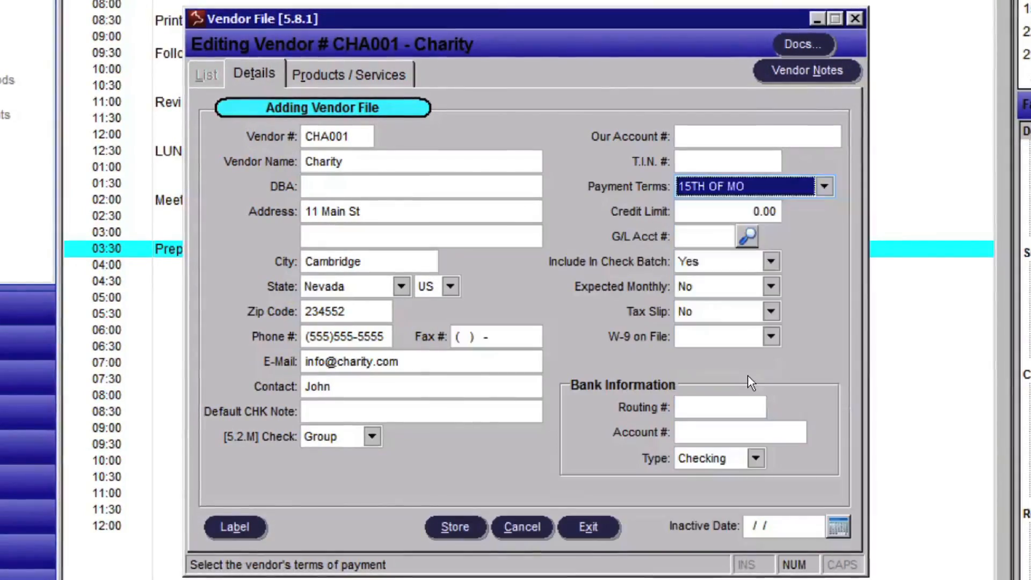
{"action": "left_click", "coordinate": [748, 238]}
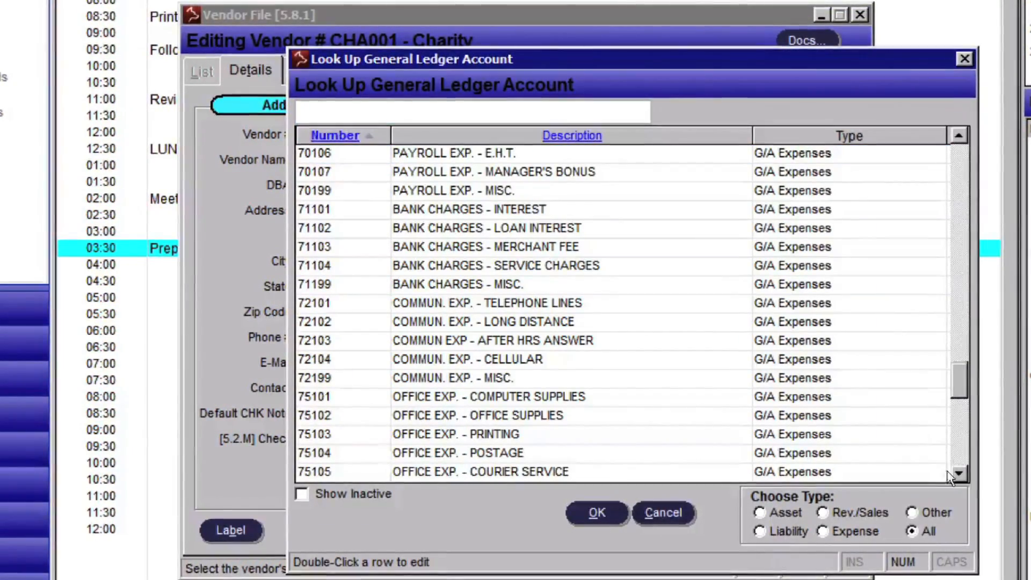
{"action": "left_click", "coordinate": [963, 473]}
{"action": "left_click", "coordinate": [964, 473]}
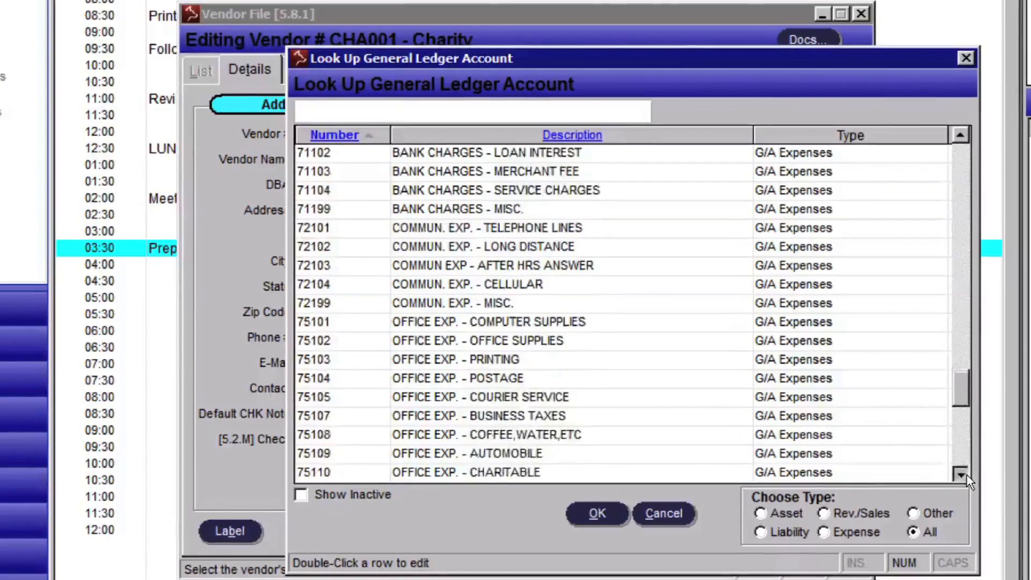
{"action": "left_click", "coordinate": [965, 474]}
{"action": "double_click", "coordinate": [542, 435]}
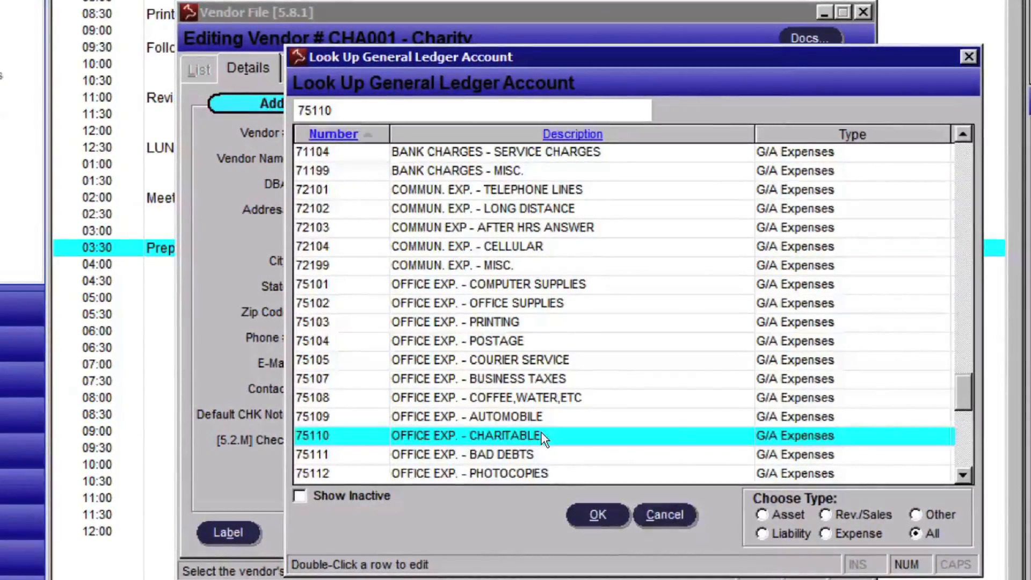
- Enter the vendor's bank routing number and bank account number
{"action": "left_click", "coordinate": [698, 411]}
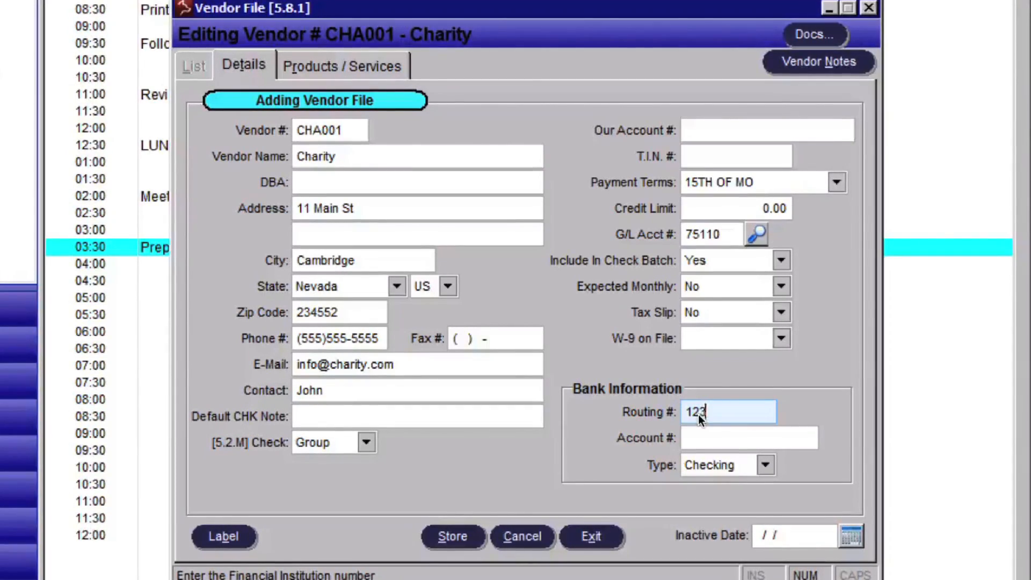
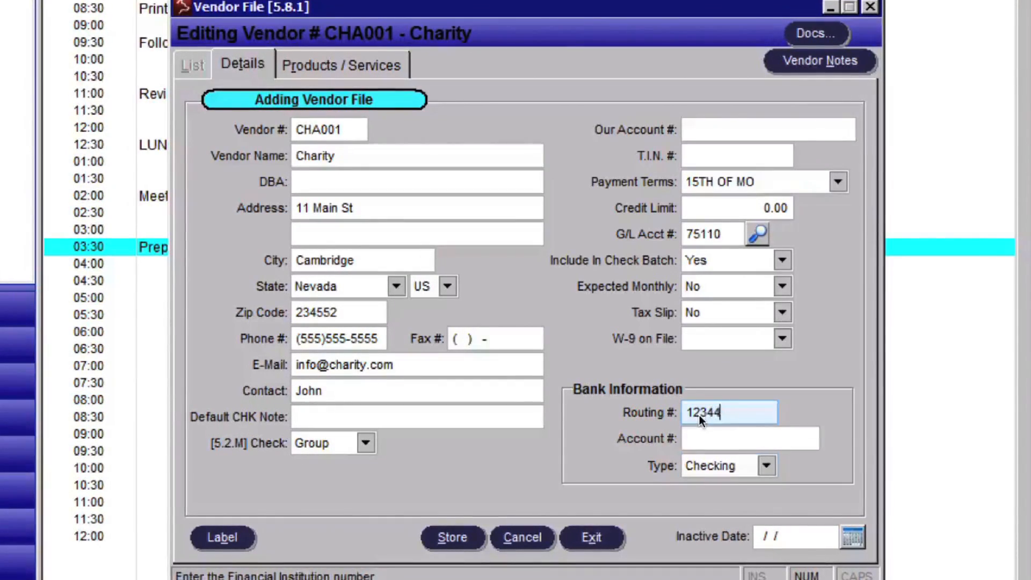
{"action": "key", "text": "Tab"}
{"action": "key", "text": "Tab"}
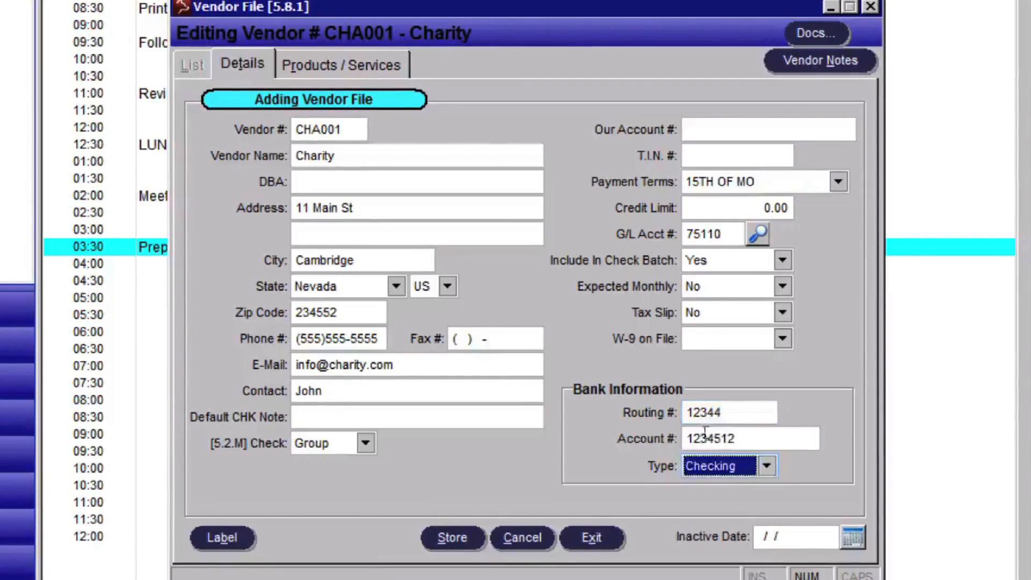
{"action": "left_click", "coordinate": [382, 59]}
{"action": "type", "text": "Charity"}
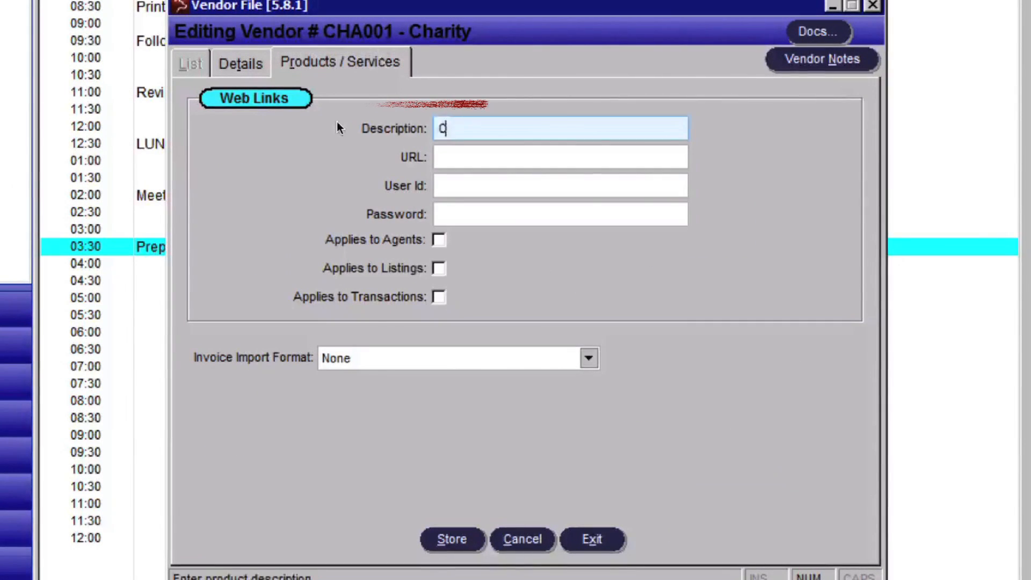
{"action": "key", "text": "Tab"}
{"action": "type", "text": "ww"}
{"action": "key", "text": "BackSpace"}
{"action": "key", "text": "BackSpace"}
{"action": "type", "text": "www"}
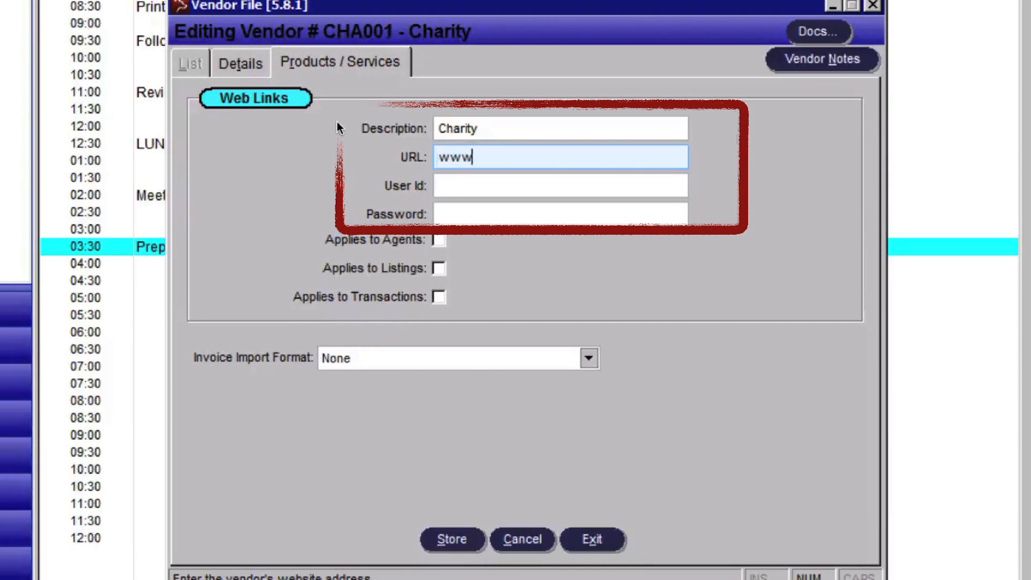
{"action": "type", "text": ".canameracharity.com"}
{"action": "key", "text": "Tab"}
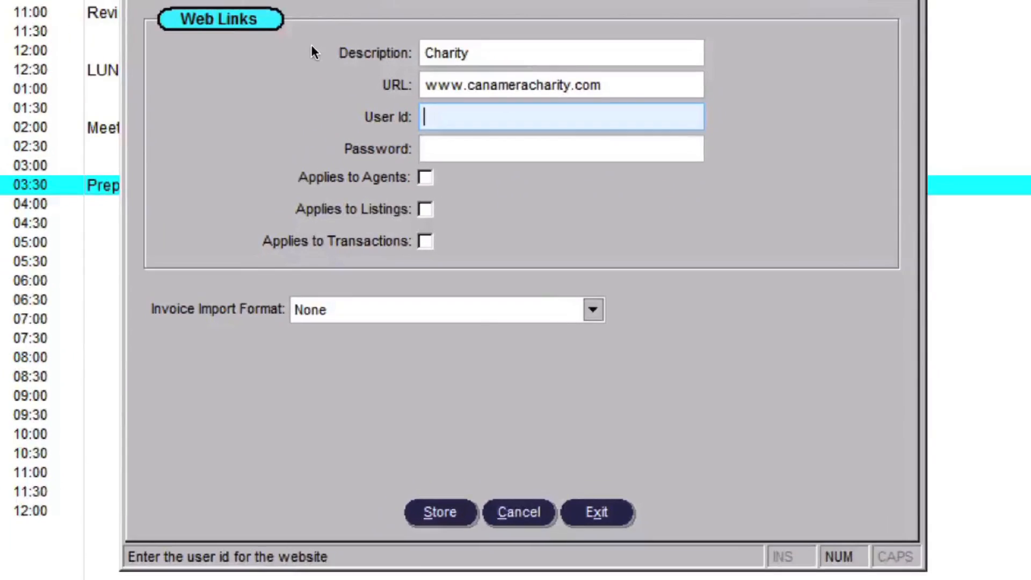
{"action": "key", "text": "Tab"}
{"action": "type", "text": "asdfgh"}
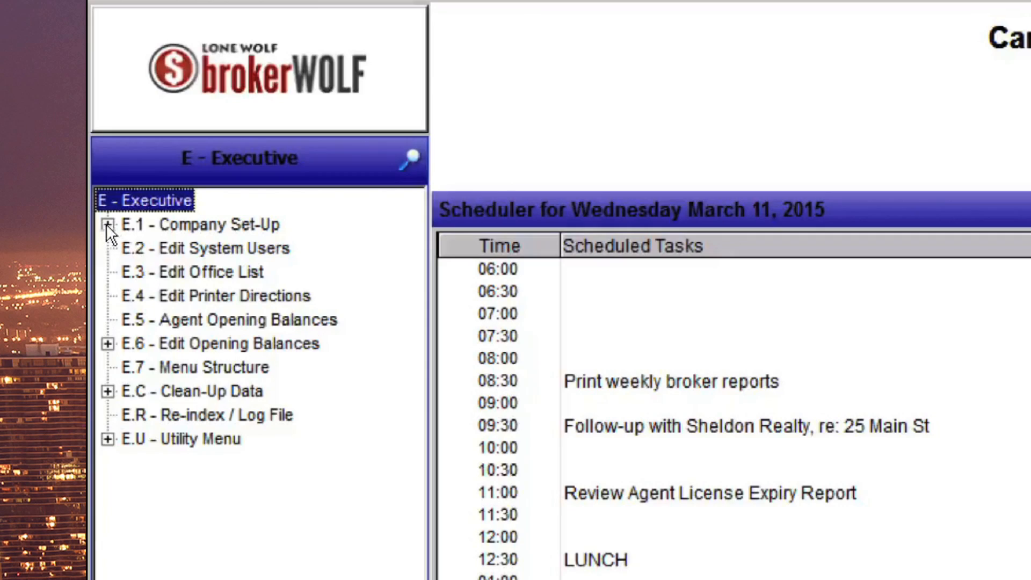
- In E.1.3 Edit Fees, add a new fee with short name Charity
{"action": "left_click", "coordinate": [107, 225]}
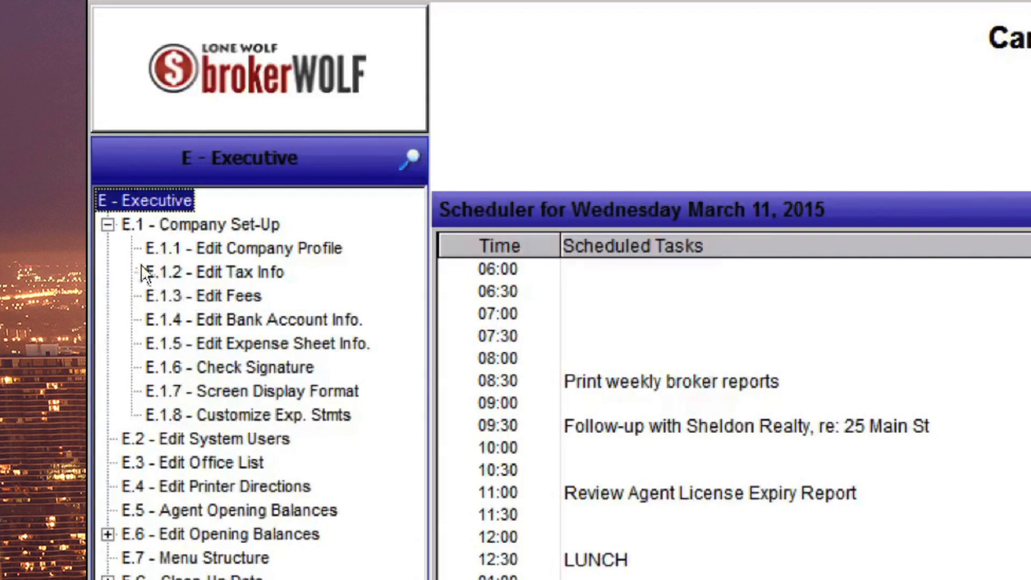
{"action": "double_click", "coordinate": [173, 295]}
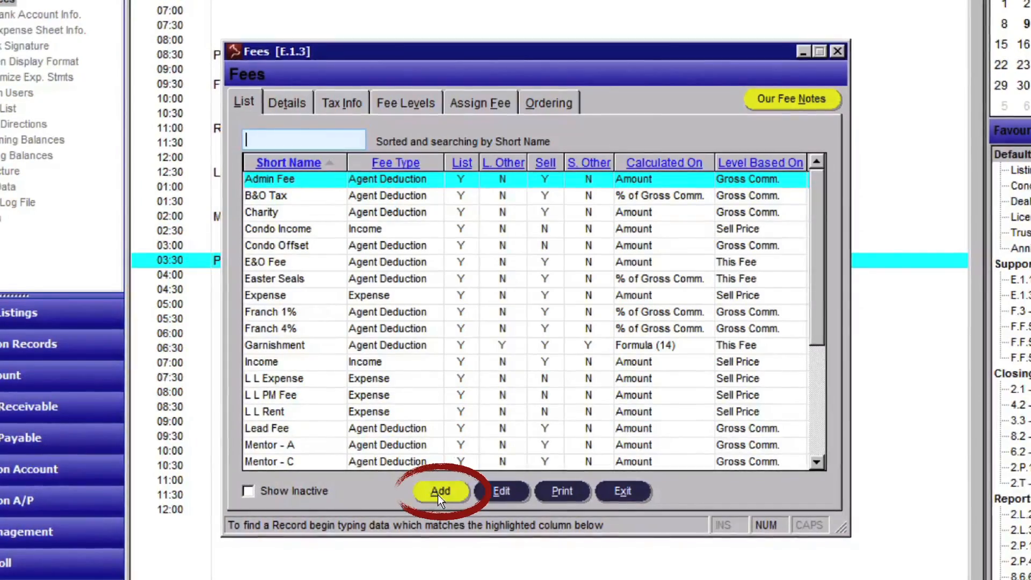
{"action": "left_click", "coordinate": [439, 491]}
{"action": "type", "text": "Char"}
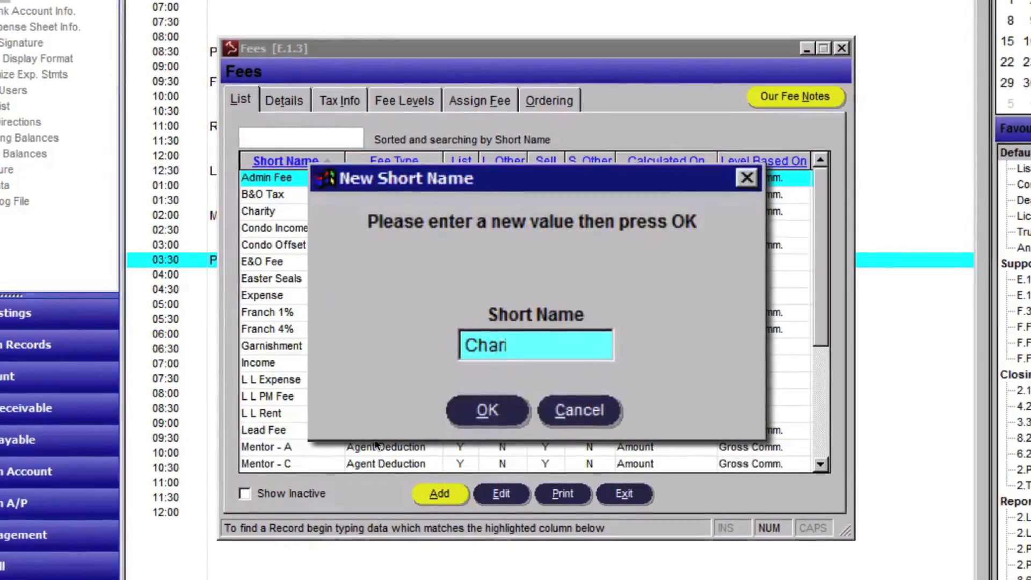
{"action": "type", "text": "ity"}
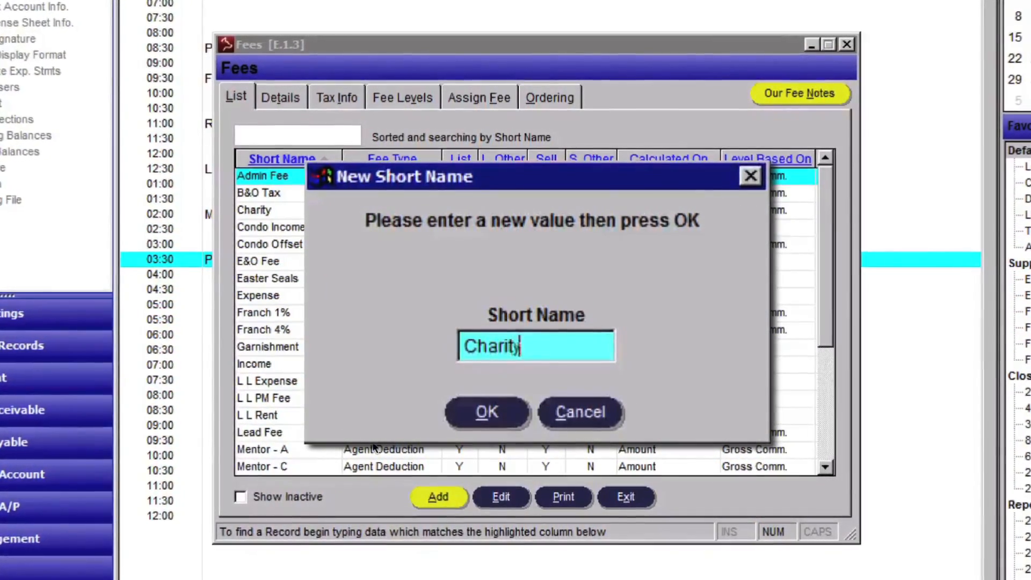
{"action": "key", "text": "Return"}
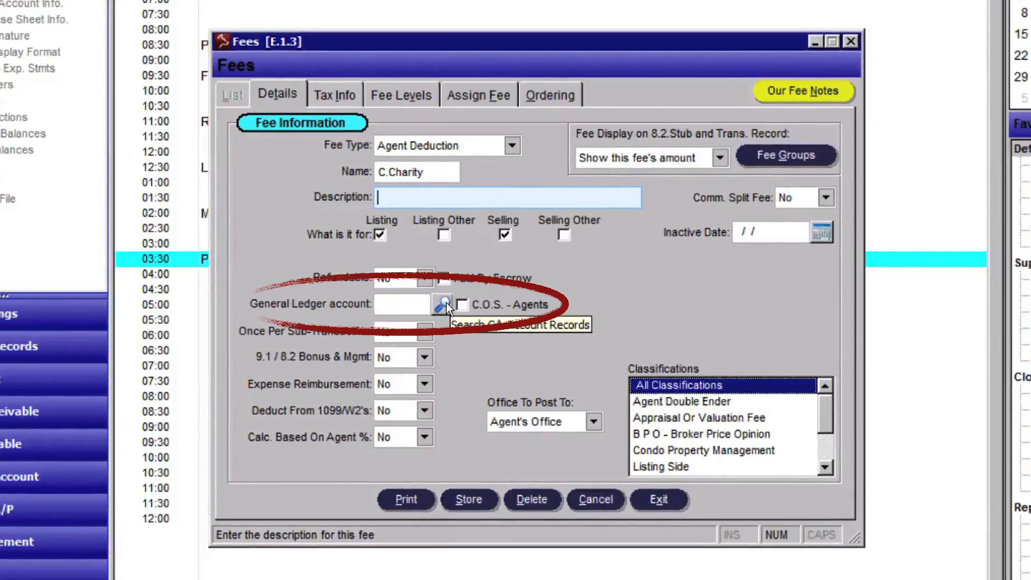
- Give the C.Charity fee G/L account 21000 (A/P - Suppliers) and the Charity vendor
{"action": "left_click", "coordinate": [446, 303]}
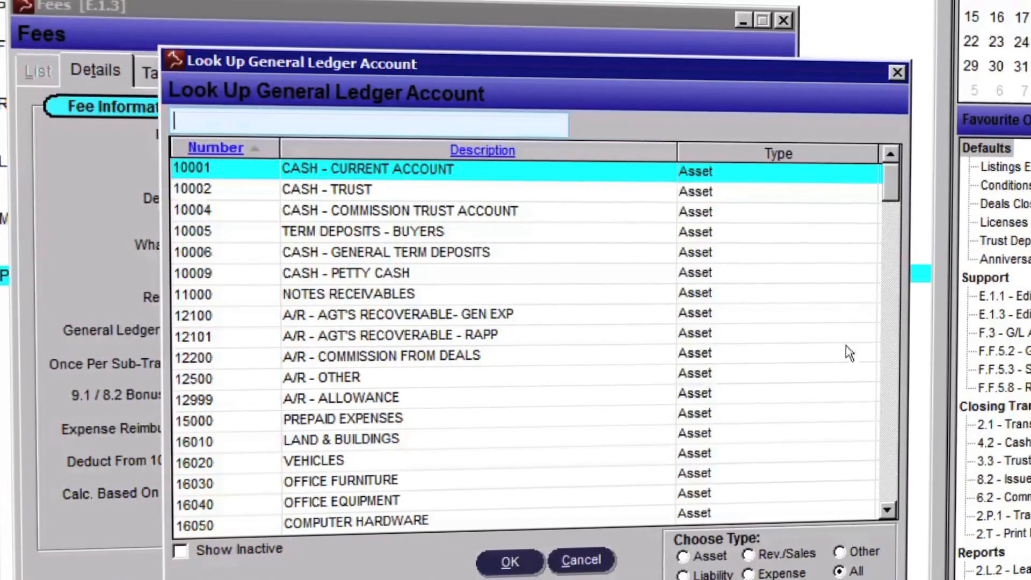
{"action": "left_click", "coordinate": [886, 341]}
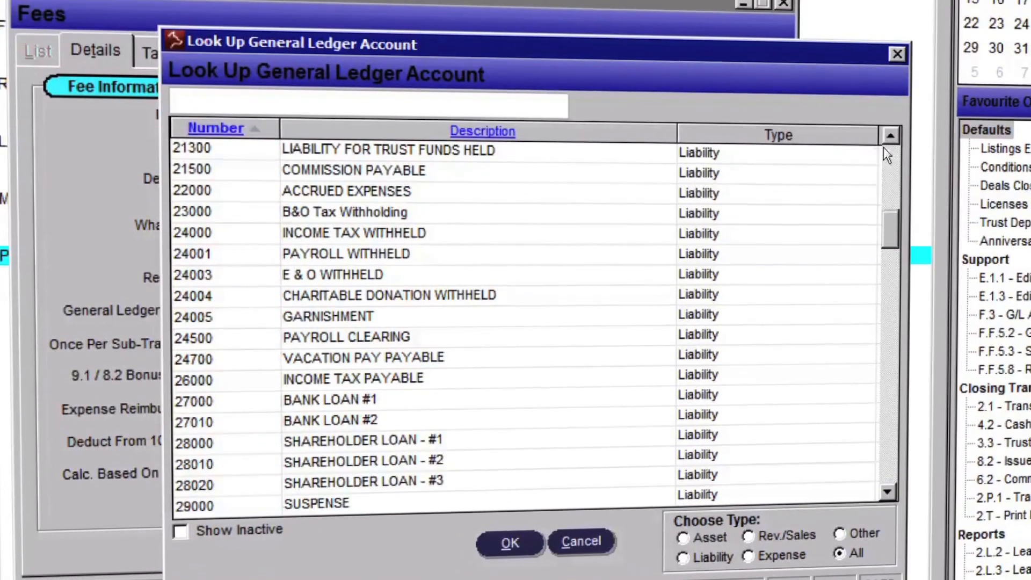
{"action": "double_click", "coordinate": [888, 134]}
{"action": "left_click", "coordinate": [888, 134]}
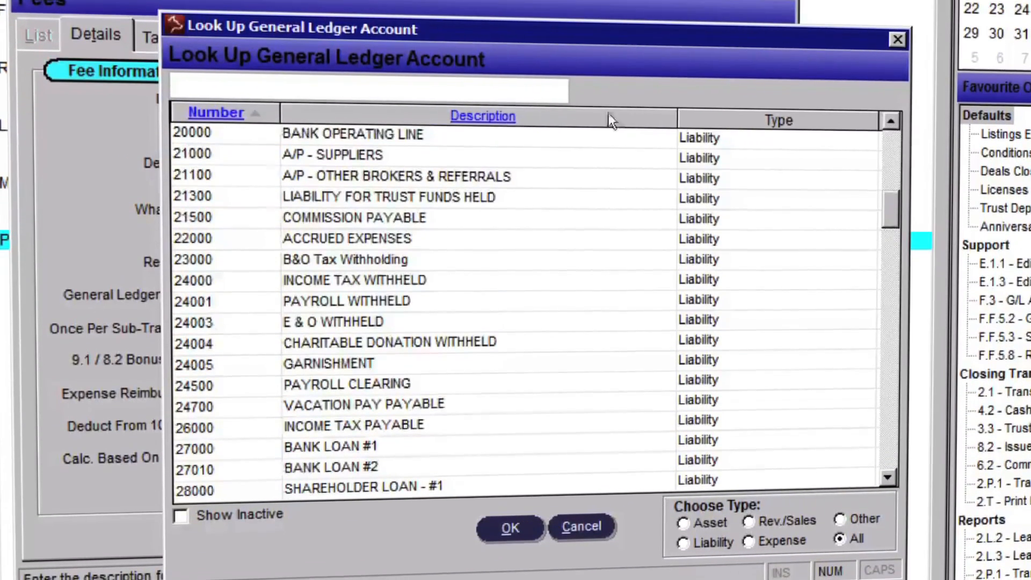
{"action": "double_click", "coordinate": [337, 144]}
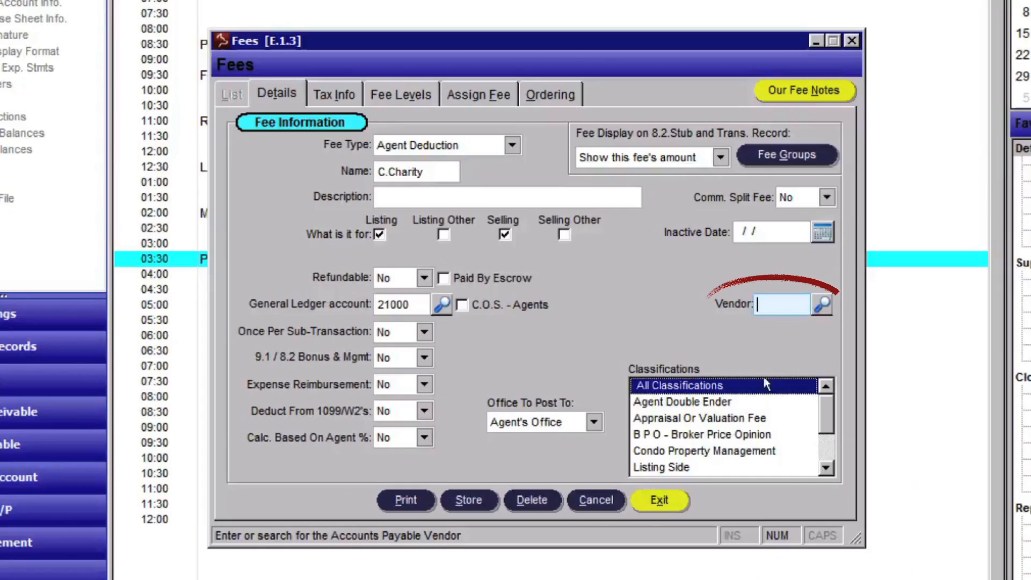
{"action": "left_click", "coordinate": [819, 302]}
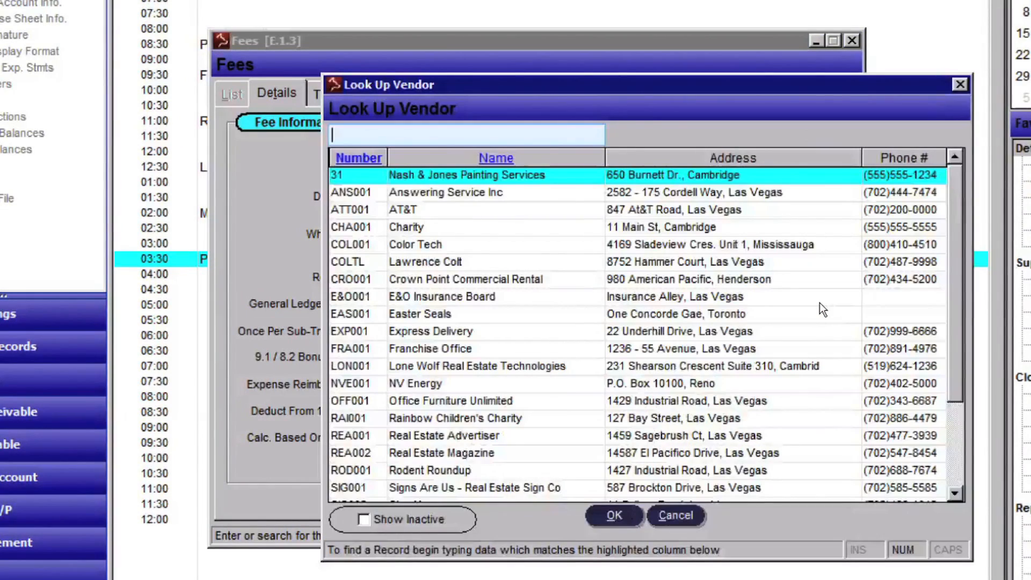
{"action": "left_click", "coordinate": [427, 227]}
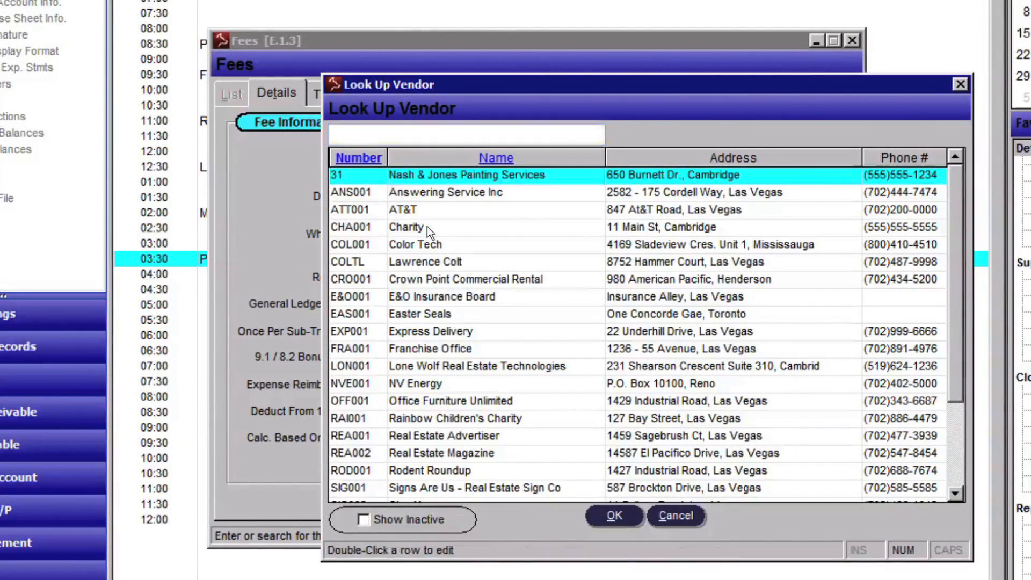
{"action": "left_click", "coordinate": [616, 515]}
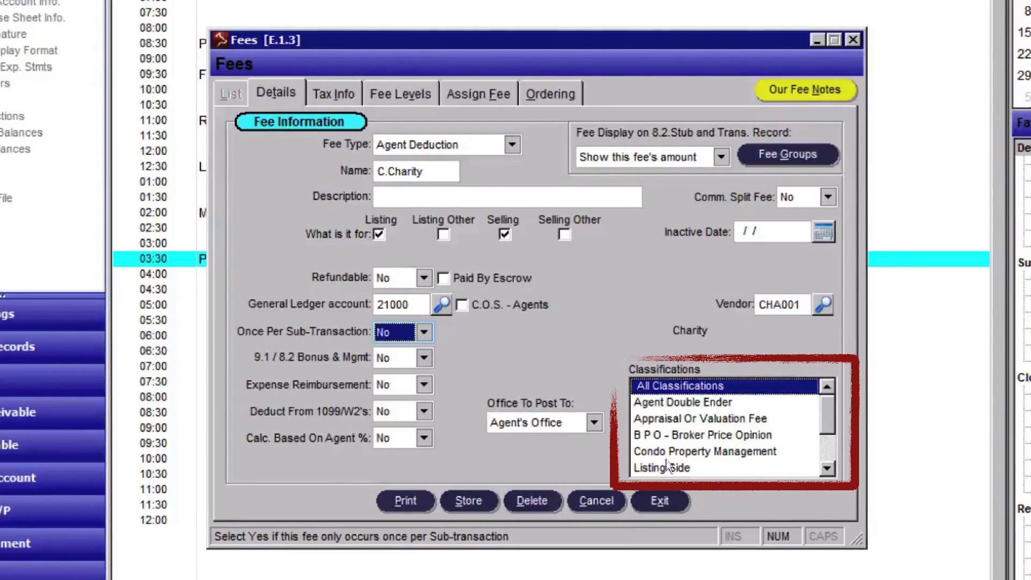
- Review the fee's classifications, leaving it on All Classifications
{"action": "left_click", "coordinate": [677, 387]}
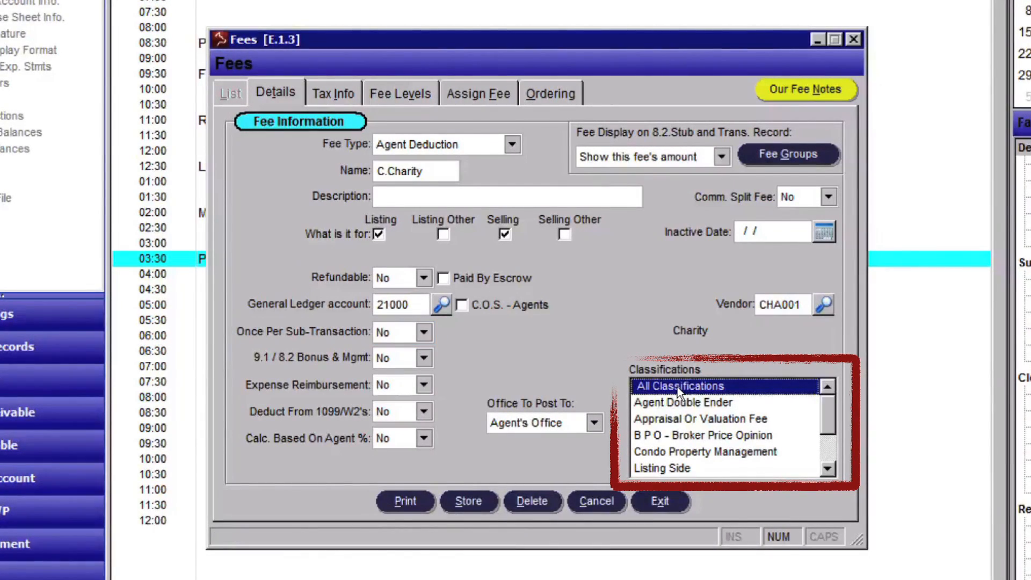
{"action": "left_click", "coordinate": [678, 400]}
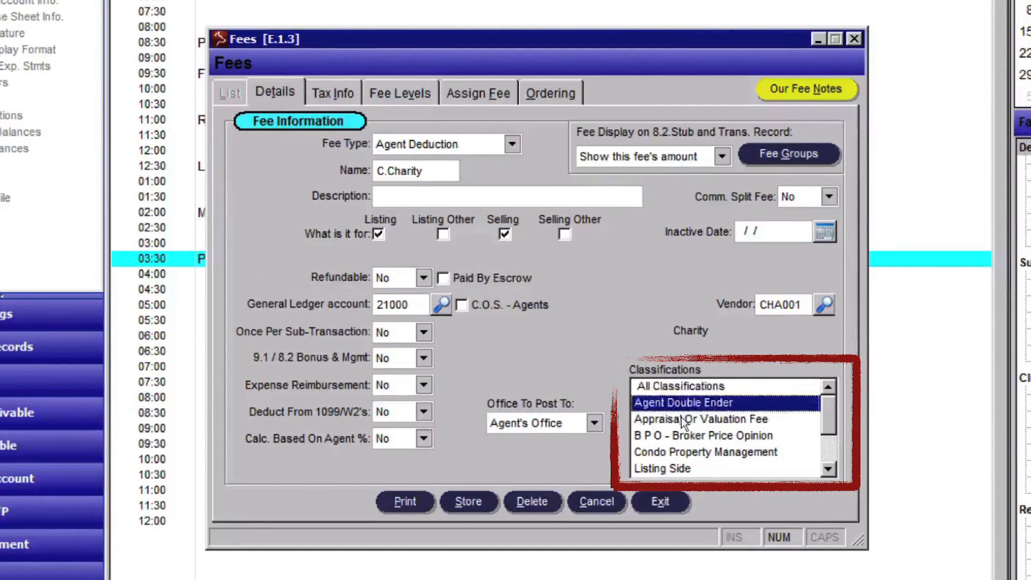
{"action": "left_click", "coordinate": [677, 435]}
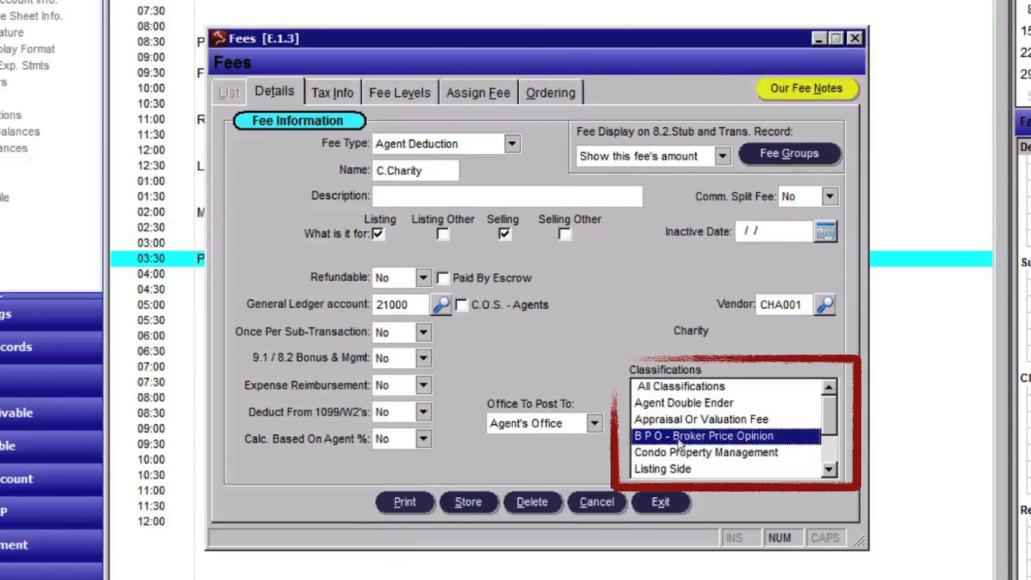
{"action": "left_click", "coordinate": [673, 389]}
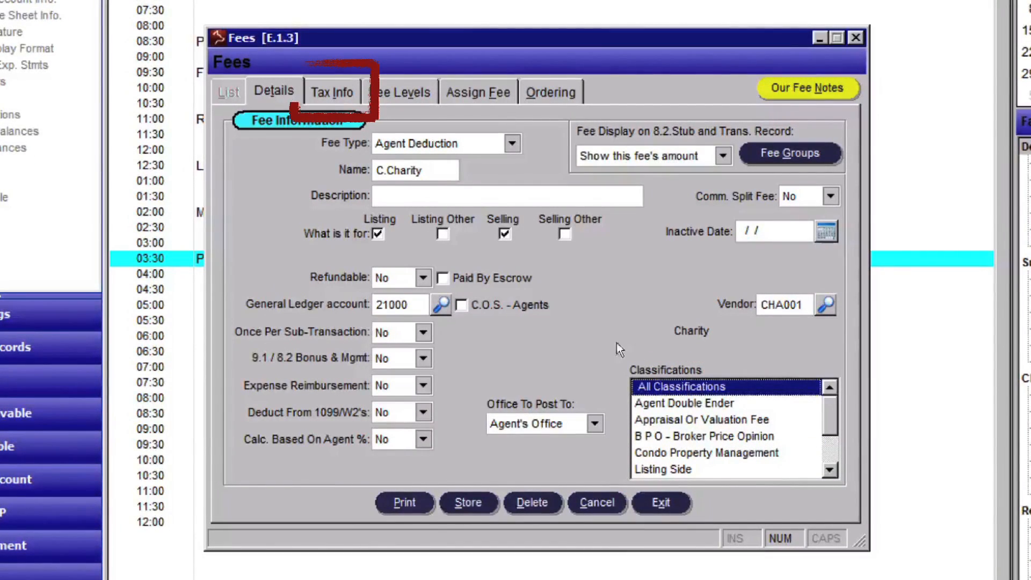
- Keep the Charity fee's Taxable setting at No
{"action": "left_click", "coordinate": [344, 85]}
{"action": "left_click", "coordinate": [412, 173]}
{"action": "left_click", "coordinate": [413, 173]}
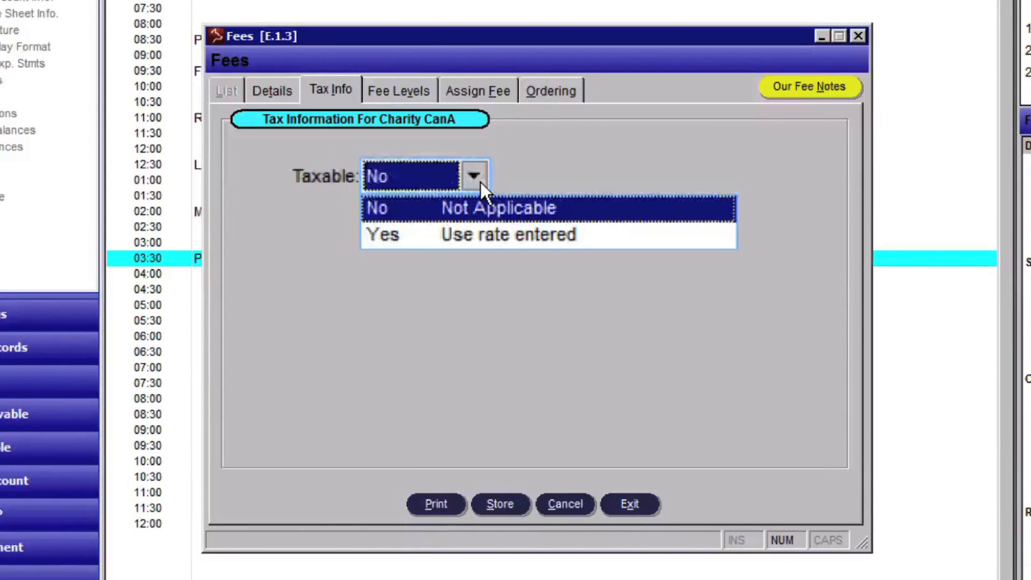
{"action": "left_click", "coordinate": [500, 207]}
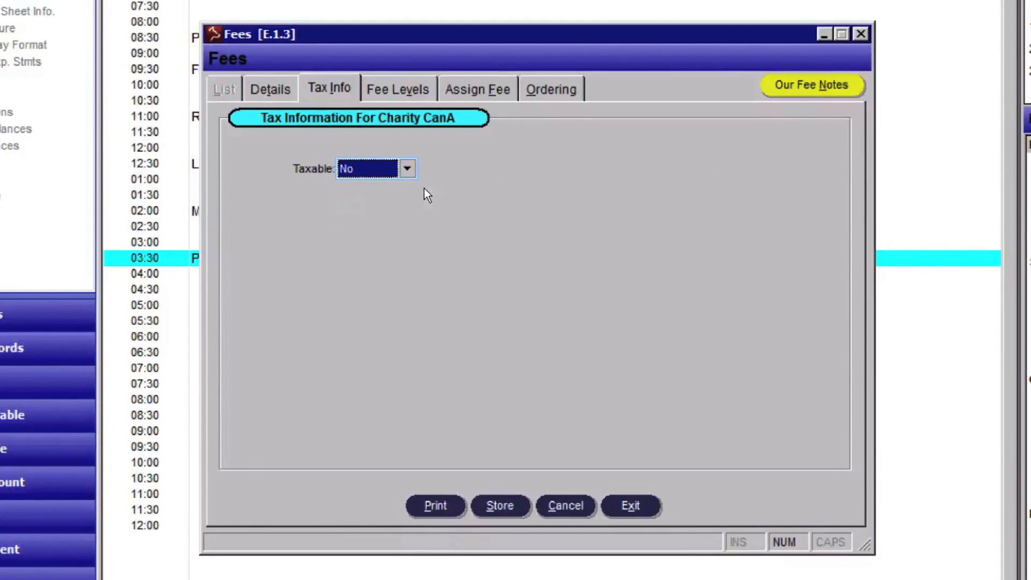
{"action": "left_click", "coordinate": [397, 84]}
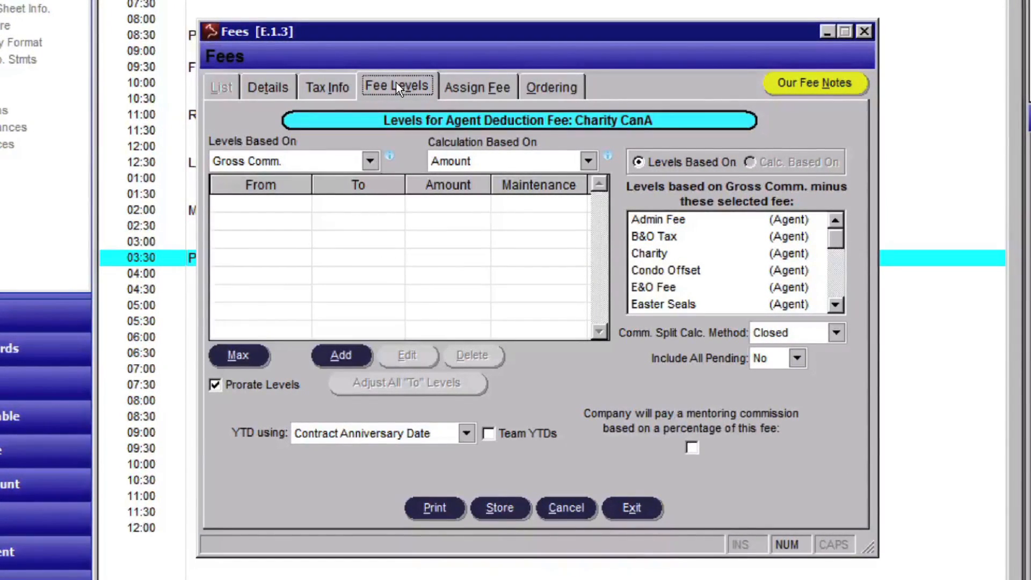
- Base Charity CanA levels on This Fee, calculated by Amount, with a 0.00–25.00 level
{"action": "left_click", "coordinate": [371, 160]}
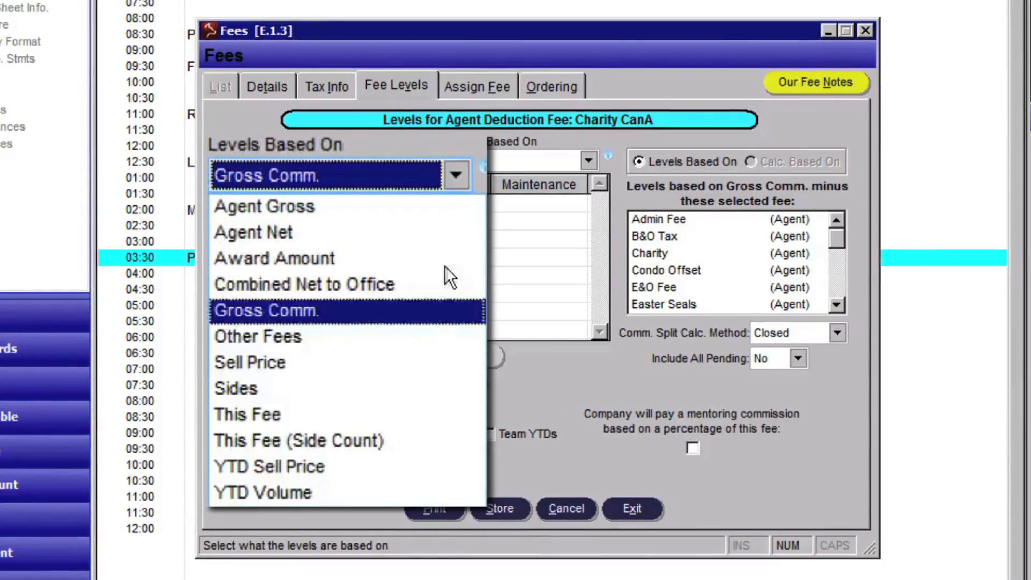
{"action": "left_click", "coordinate": [433, 421]}
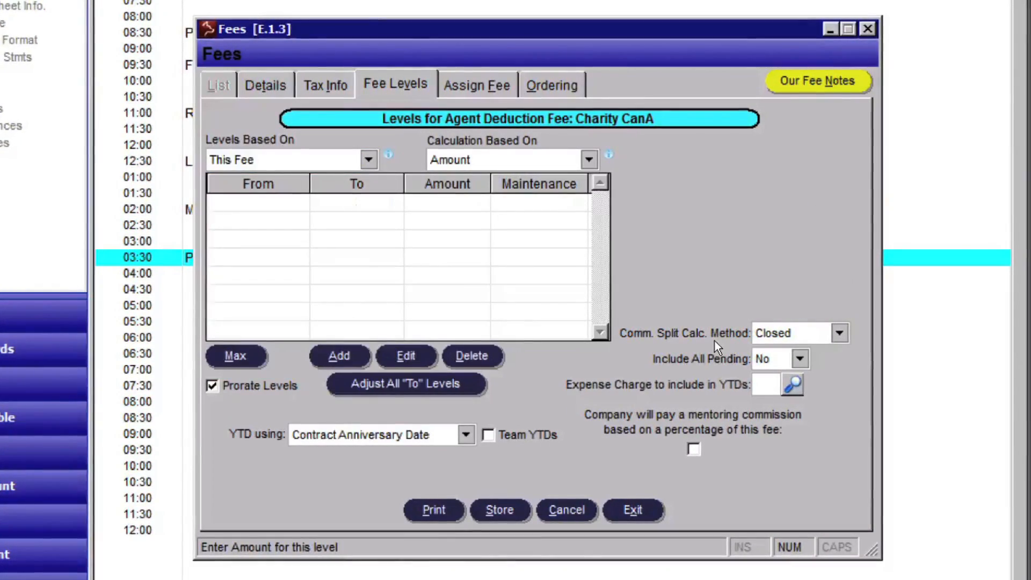
{"action": "left_click", "coordinate": [588, 162]}
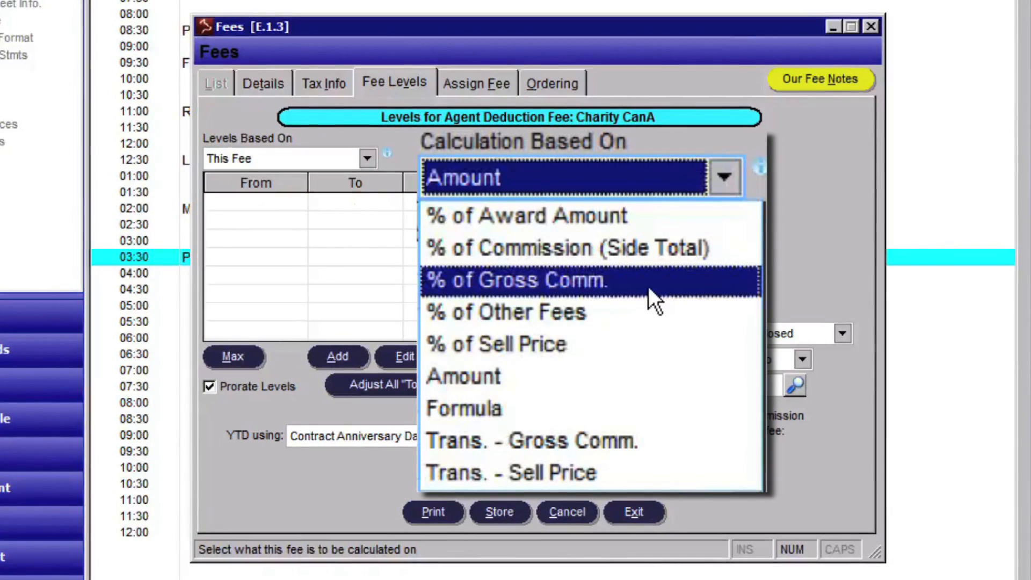
{"action": "left_click", "coordinate": [627, 376]}
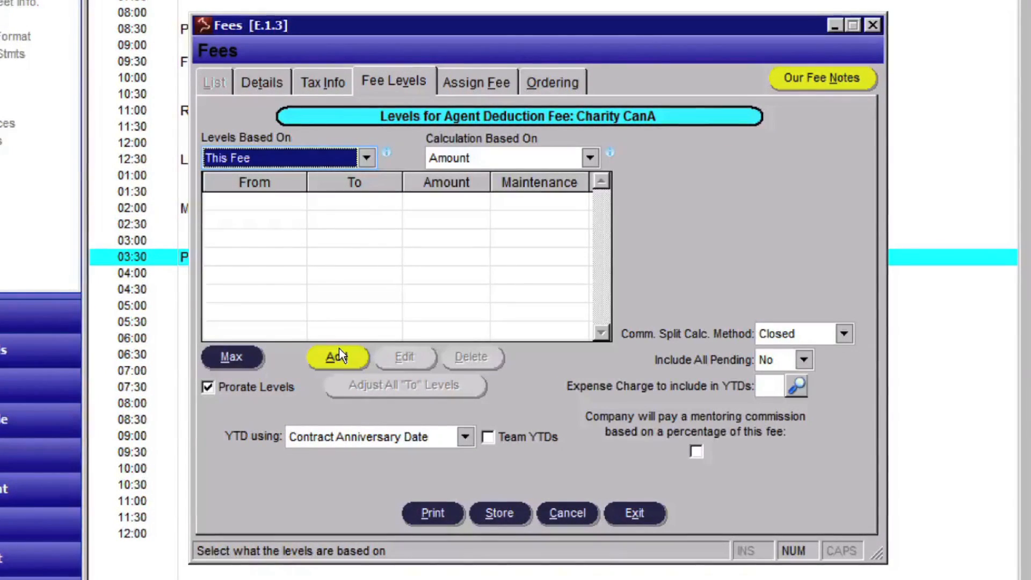
{"action": "left_click", "coordinate": [337, 357]}
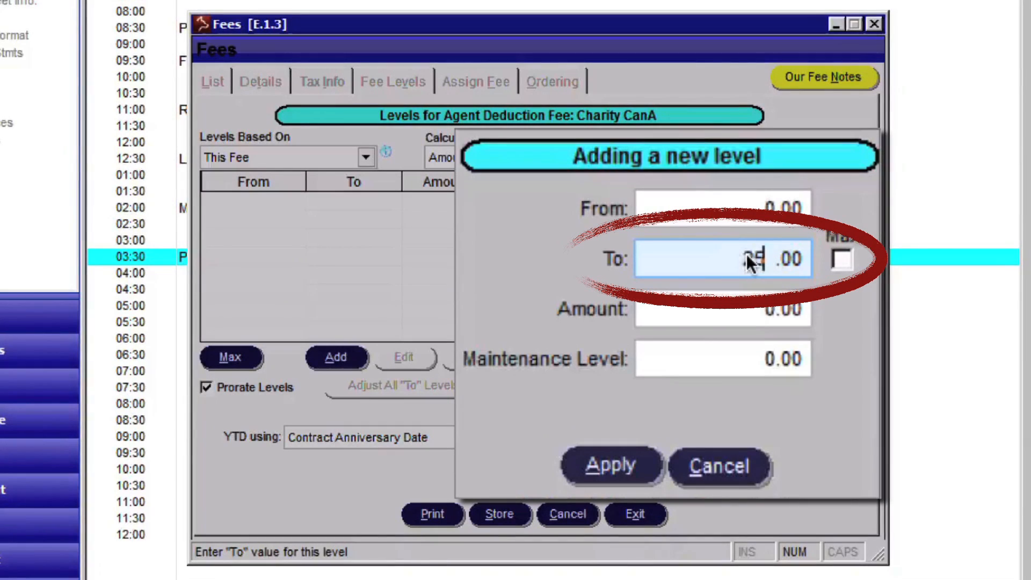
{"action": "key", "text": "Tab"}
{"action": "key", "text": "Return"}
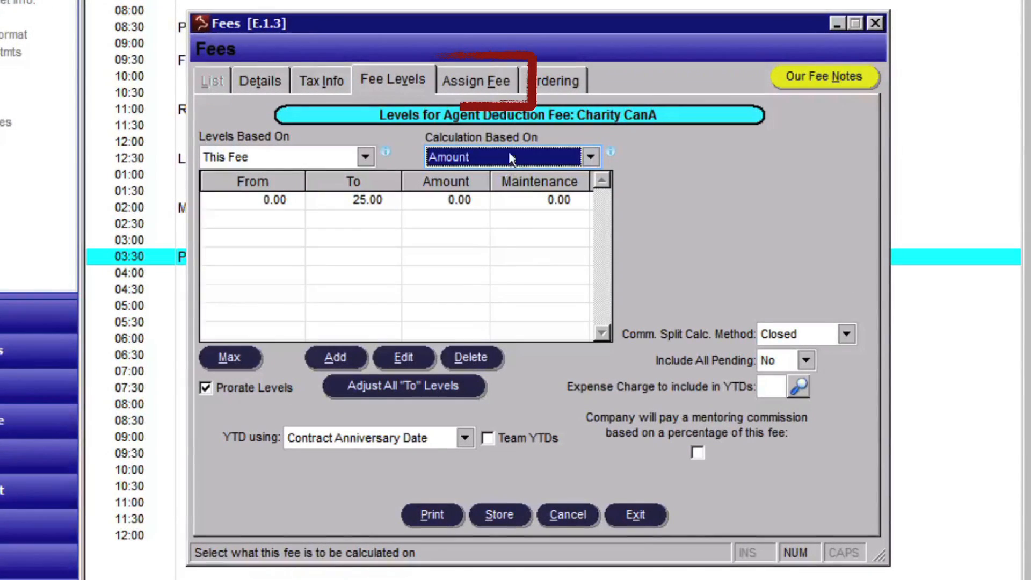
{"action": "left_click", "coordinate": [486, 75]}
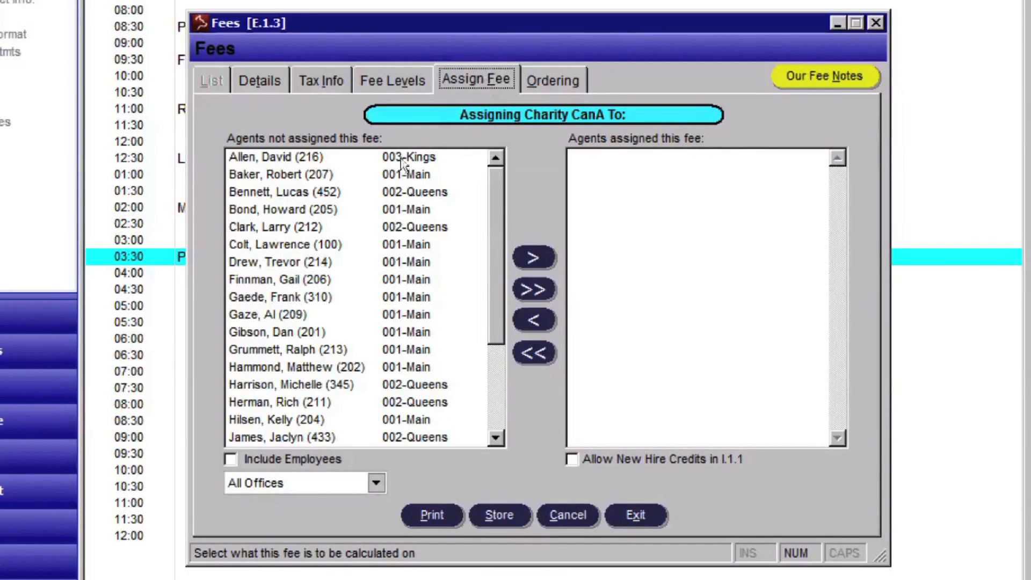
- Assign the Charity CanA fee to six agents and store the assignments
{"action": "left_click", "coordinate": [369, 200]}
{"action": "left_click", "coordinate": [532, 268]}
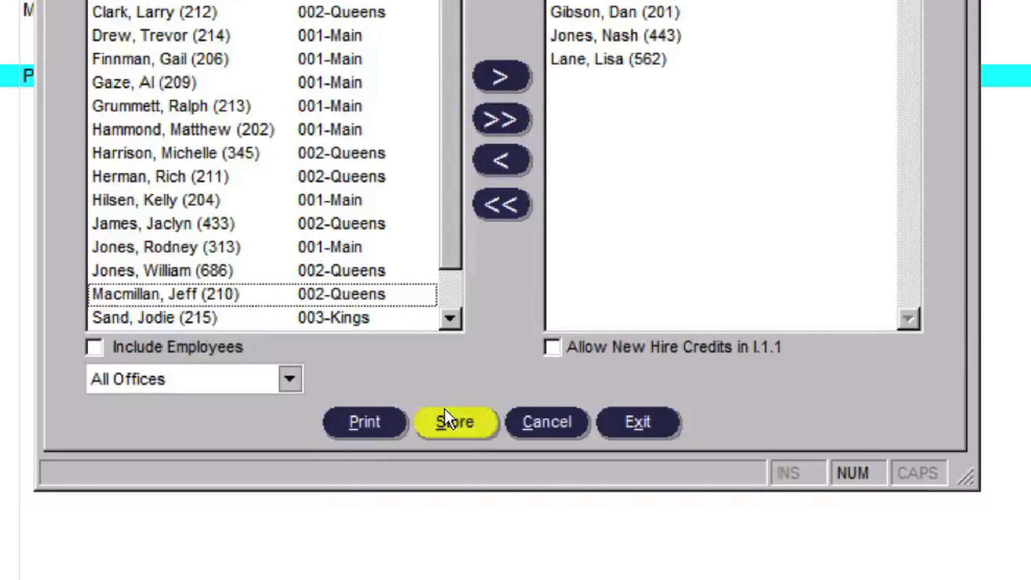
{"action": "left_click", "coordinate": [444, 408]}
{"action": "left_click", "coordinate": [147, 176]}
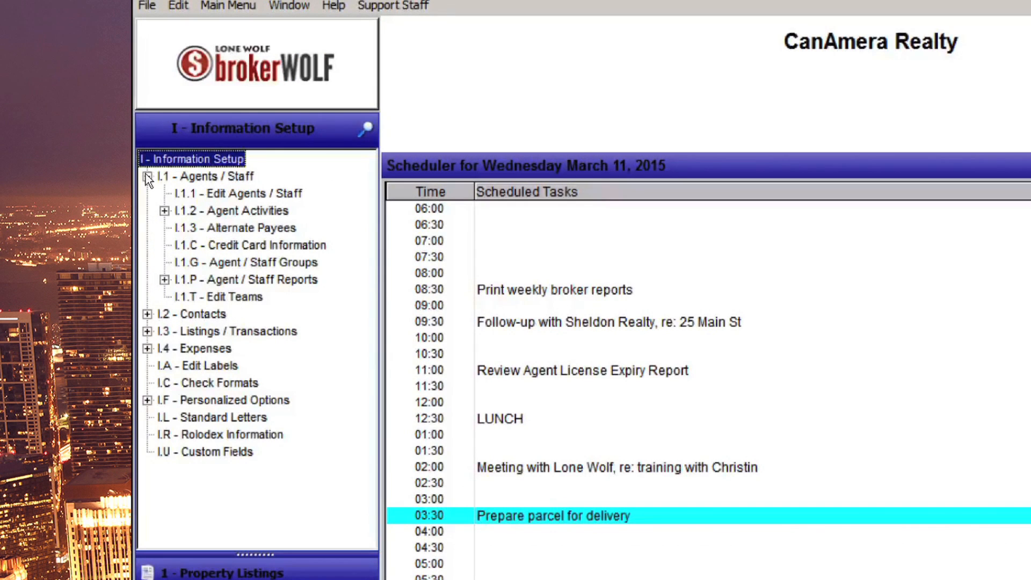
- Override one agent's C.Charity default level to 0.00–55.00 and store the change
{"action": "left_click", "coordinate": [193, 194]}
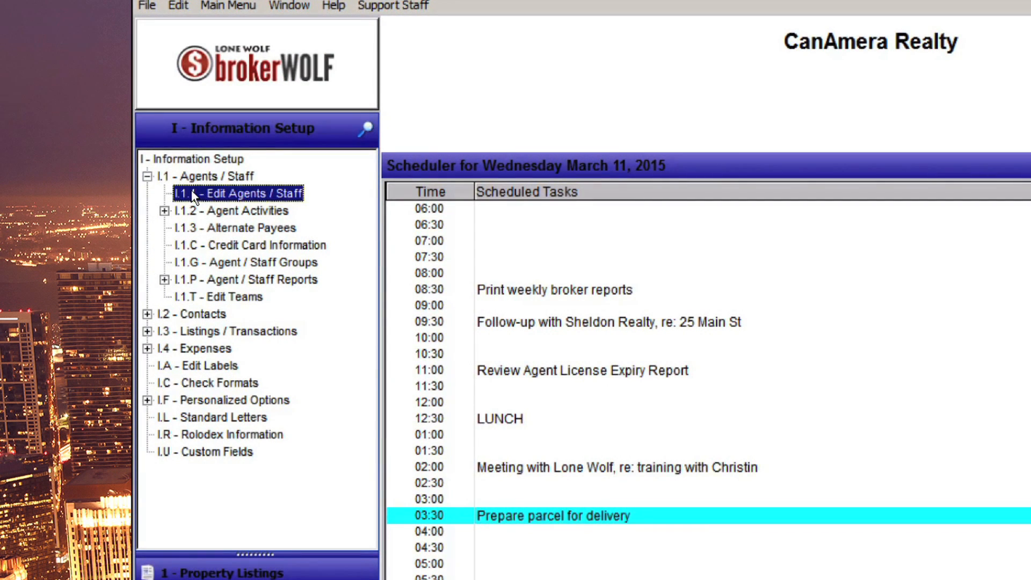
{"action": "double_click", "coordinate": [193, 195]}
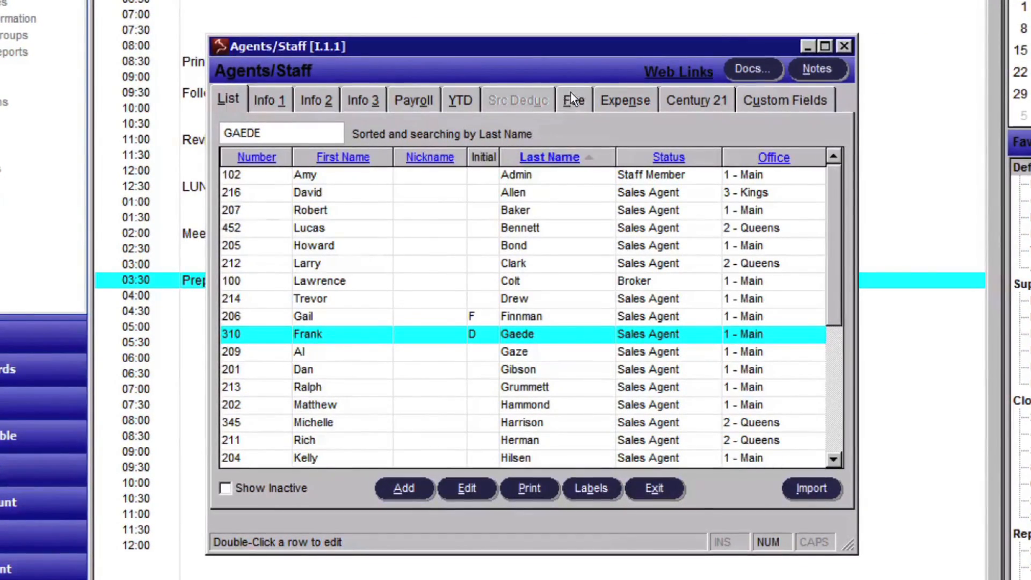
{"action": "left_click", "coordinate": [572, 94]}
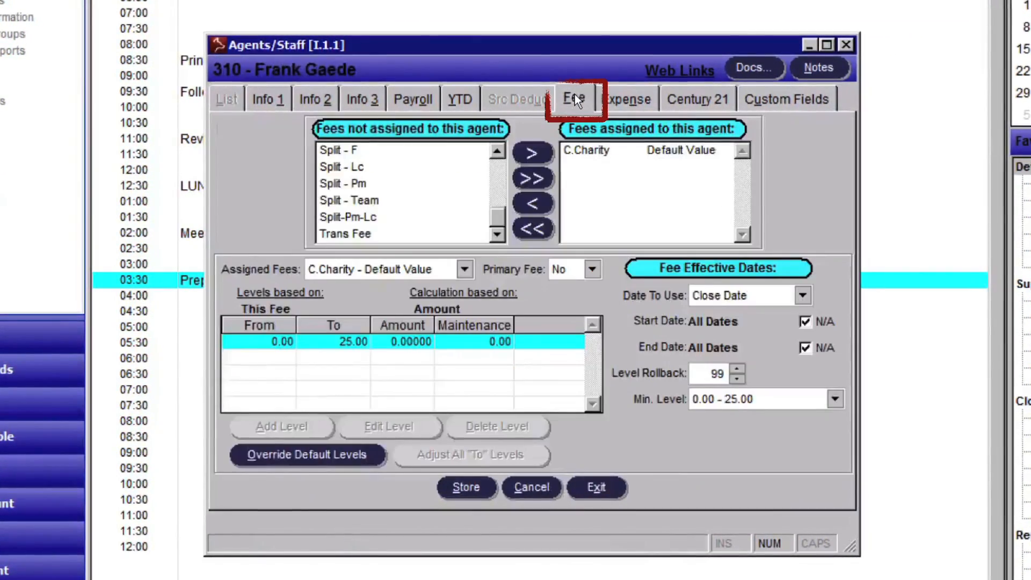
{"action": "left_click", "coordinate": [634, 151]}
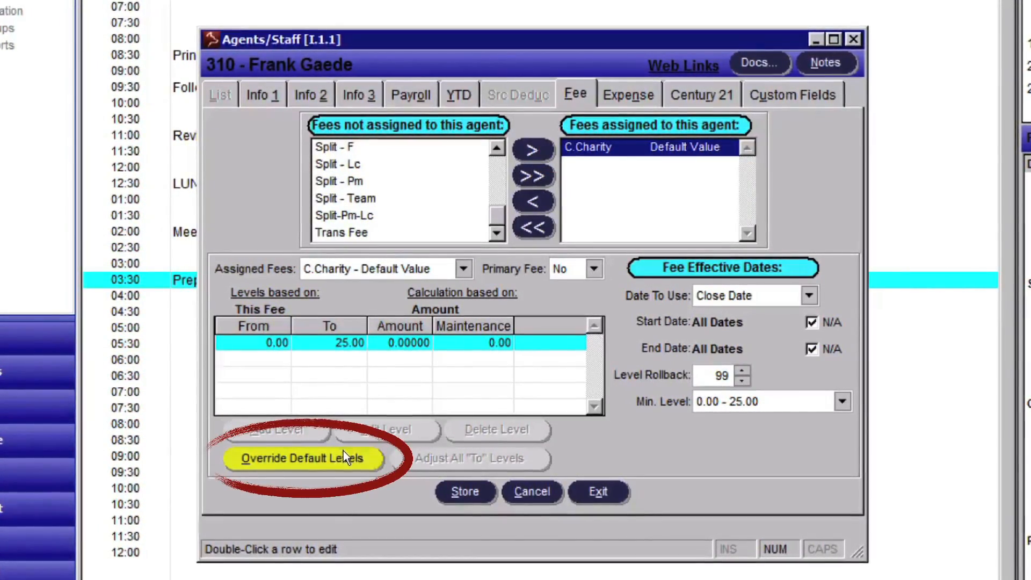
{"action": "left_click", "coordinate": [343, 454]}
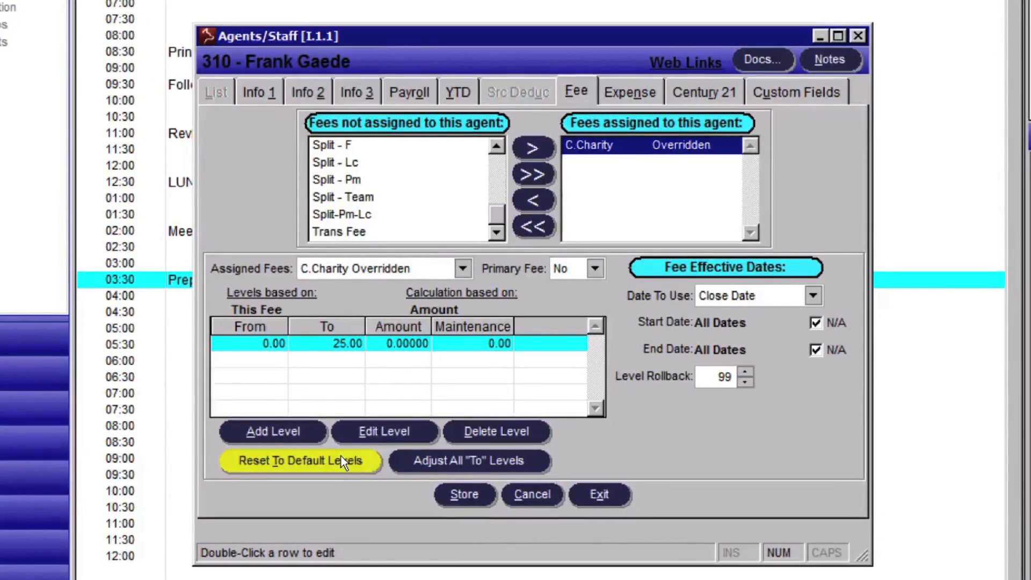
{"action": "double_click", "coordinate": [342, 347]}
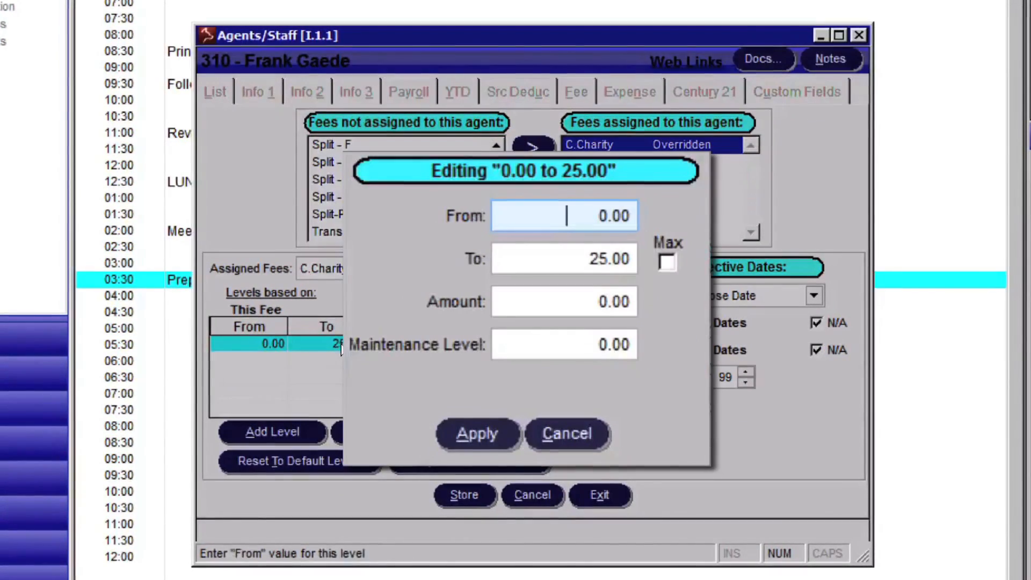
{"action": "left_click", "coordinate": [596, 259]}
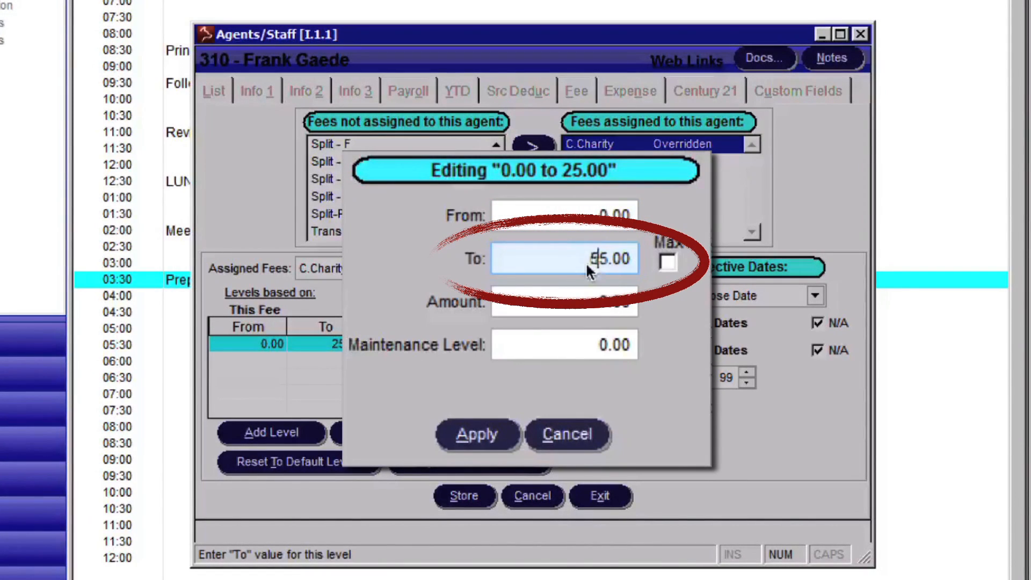
{"action": "left_click", "coordinate": [497, 429]}
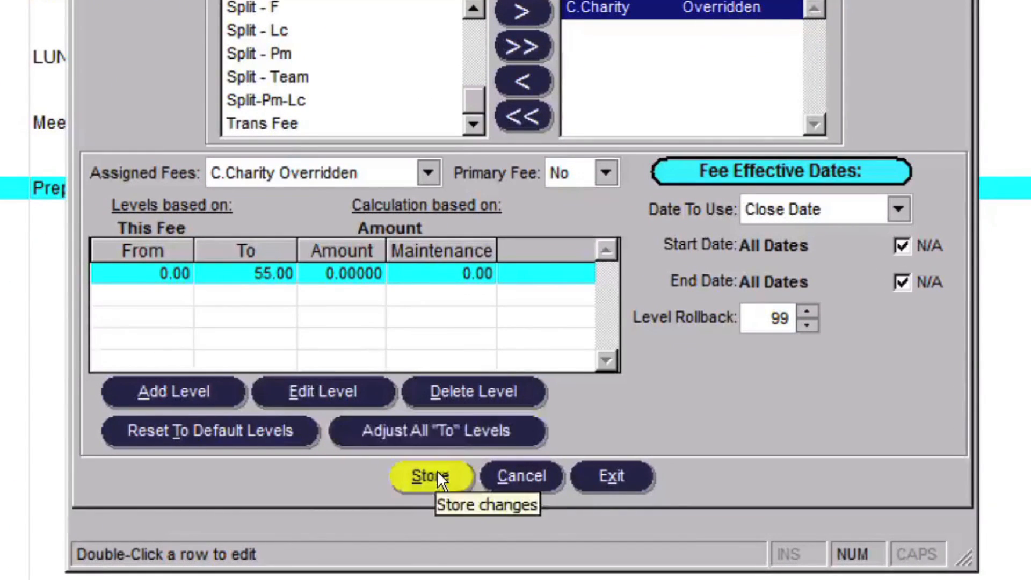
{"action": "left_click", "coordinate": [436, 473]}
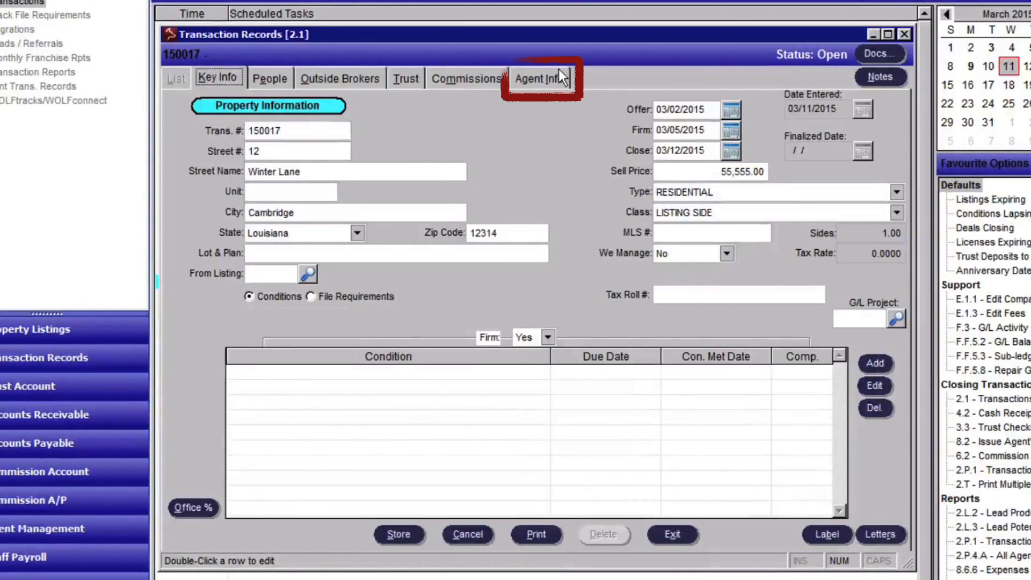
{"action": "left_click", "coordinate": [558, 71]}
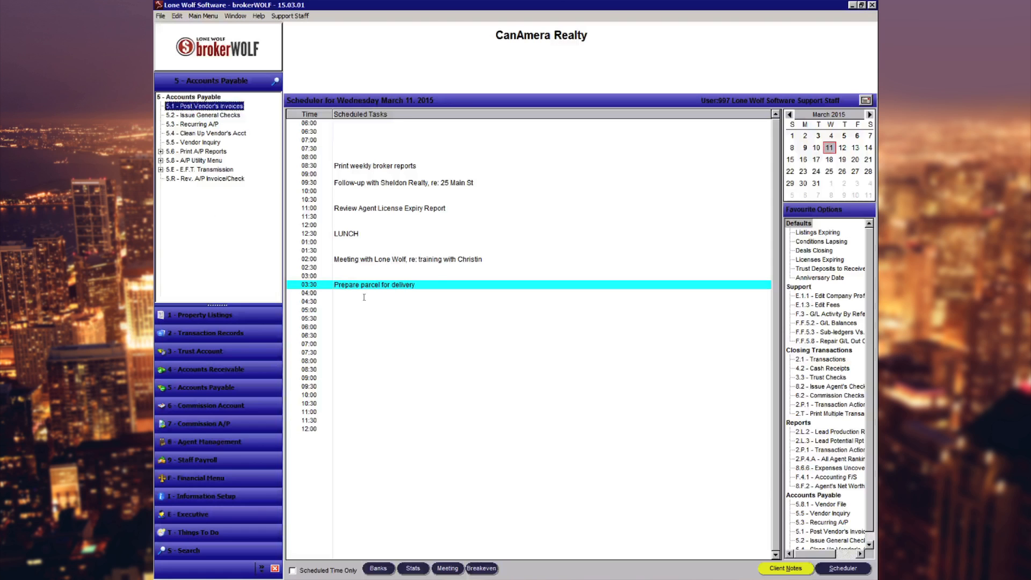
- Start a general check for vendor CHA001 (Charity) and select invoice TR150018-A
{"action": "left_click", "coordinate": [249, 397]}
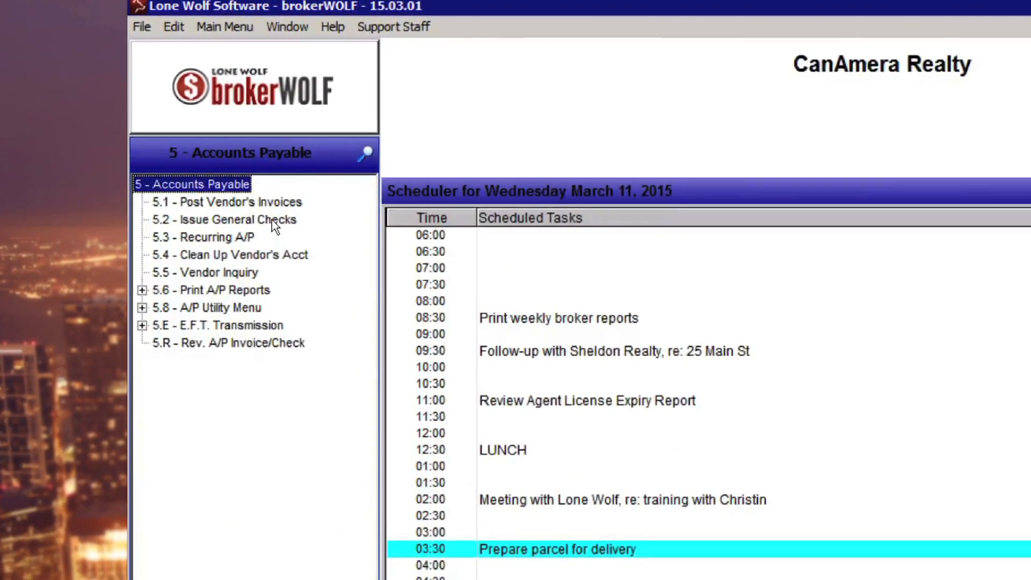
{"action": "left_click", "coordinate": [271, 221]}
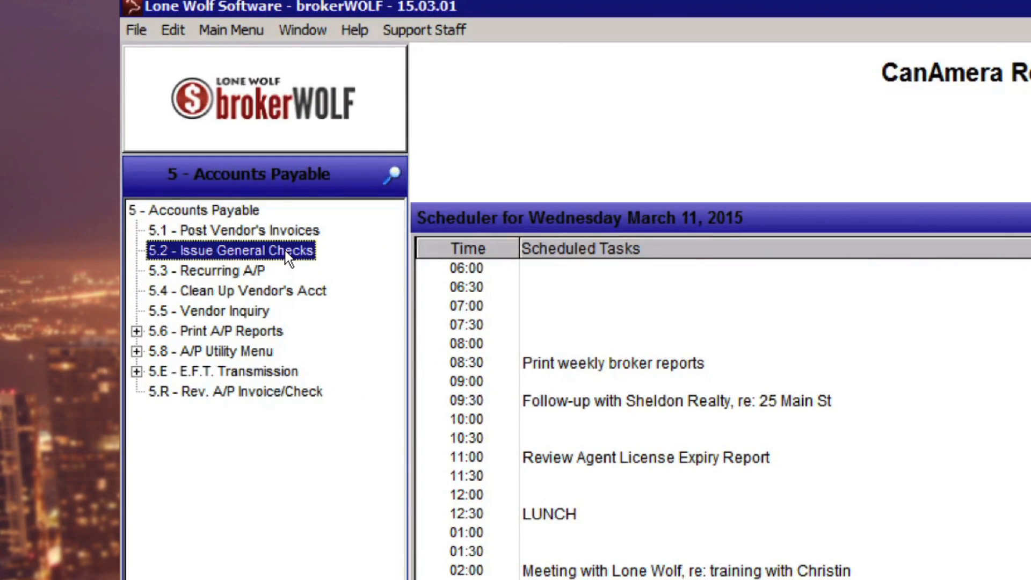
{"action": "double_click", "coordinate": [285, 251]}
{"action": "left_click", "coordinate": [407, 276]}
{"action": "left_click", "coordinate": [409, 291]}
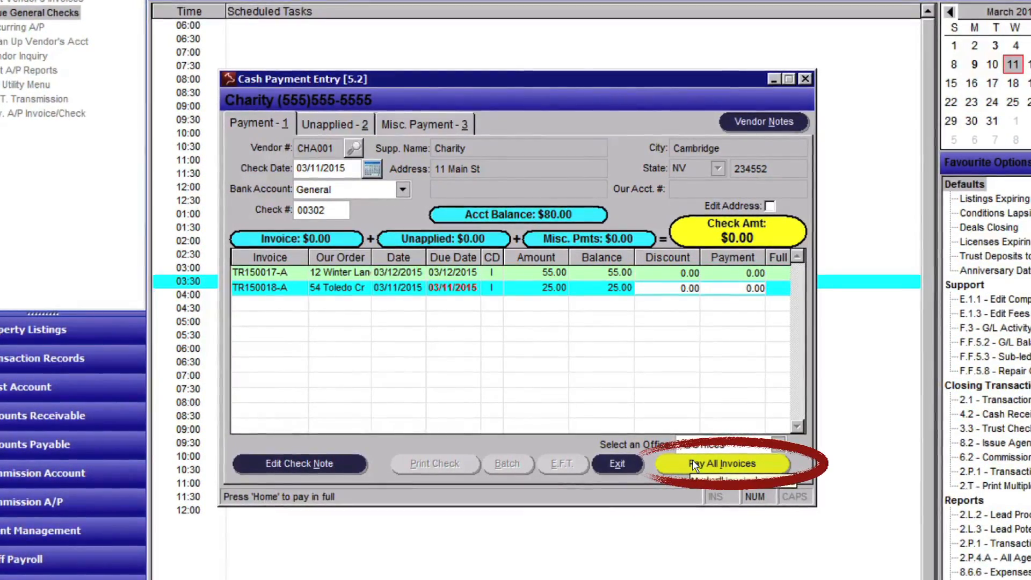
- Pay all Charity invoices due by 03/11/2015 as a $25.00 EFT payment
{"action": "left_click", "coordinate": [694, 465]}
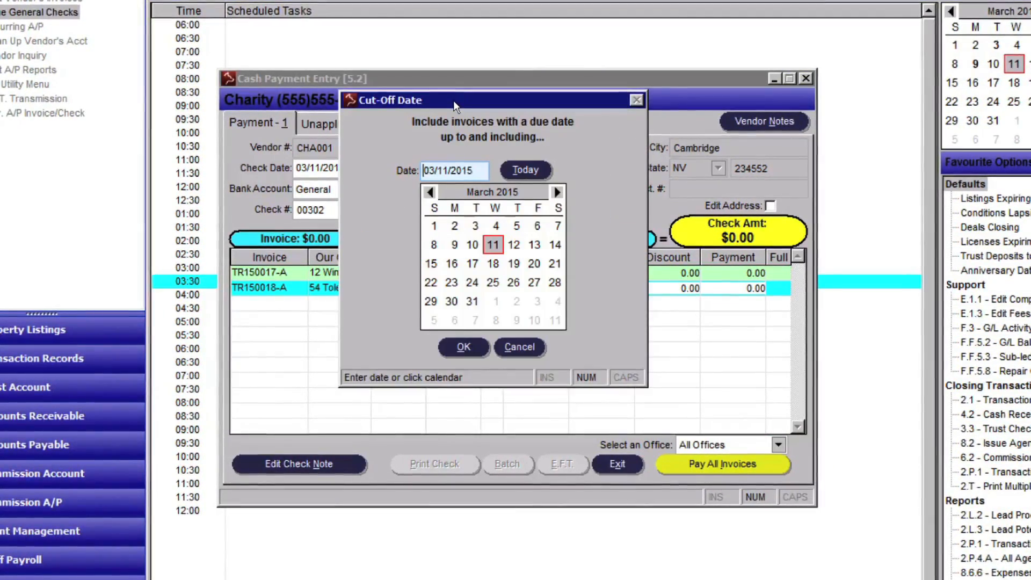
{"action": "left_click", "coordinate": [493, 245]}
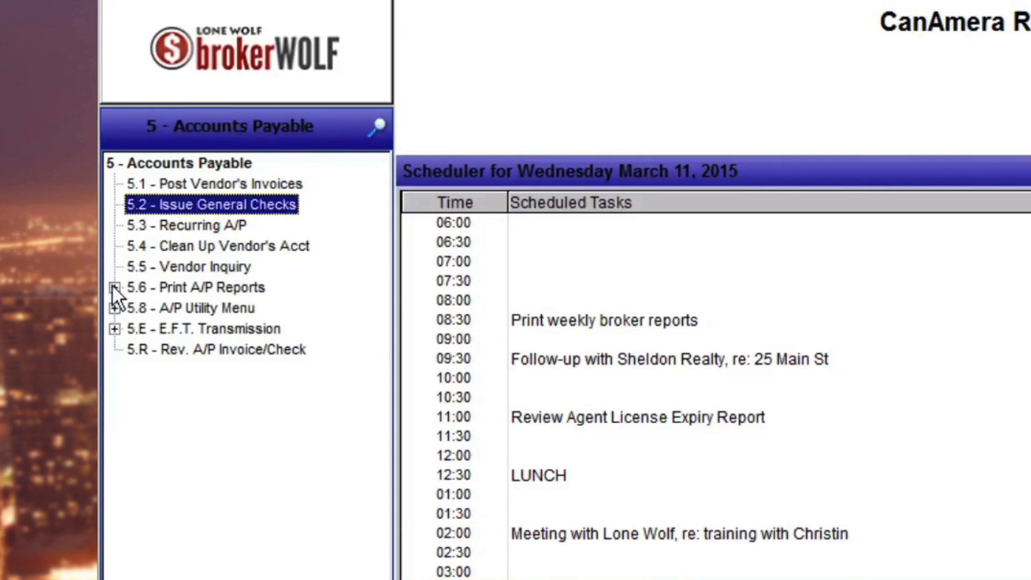
{"action": "left_click", "coordinate": [115, 287]}
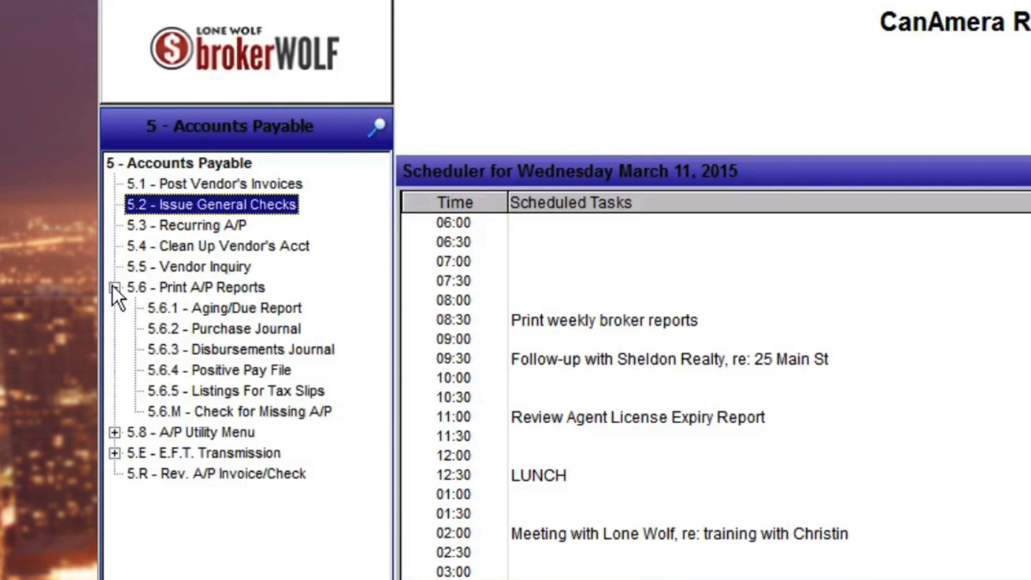
- Check the CHA001 disbursements journal and Charity's history showing TR150018-A paid by EFT20, balance 0.00
{"action": "left_click", "coordinate": [172, 350]}
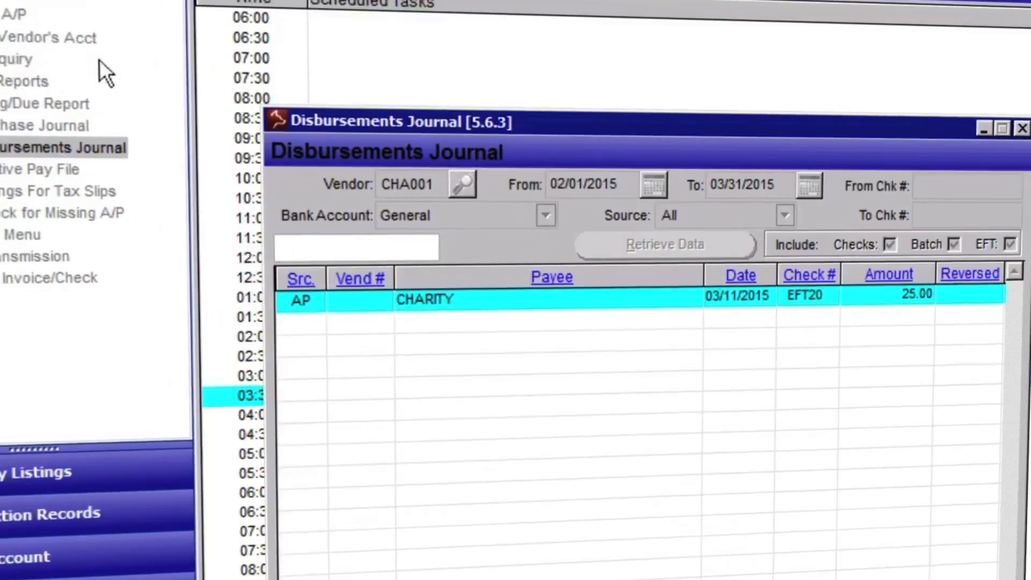
{"action": "left_click", "coordinate": [220, 246]}
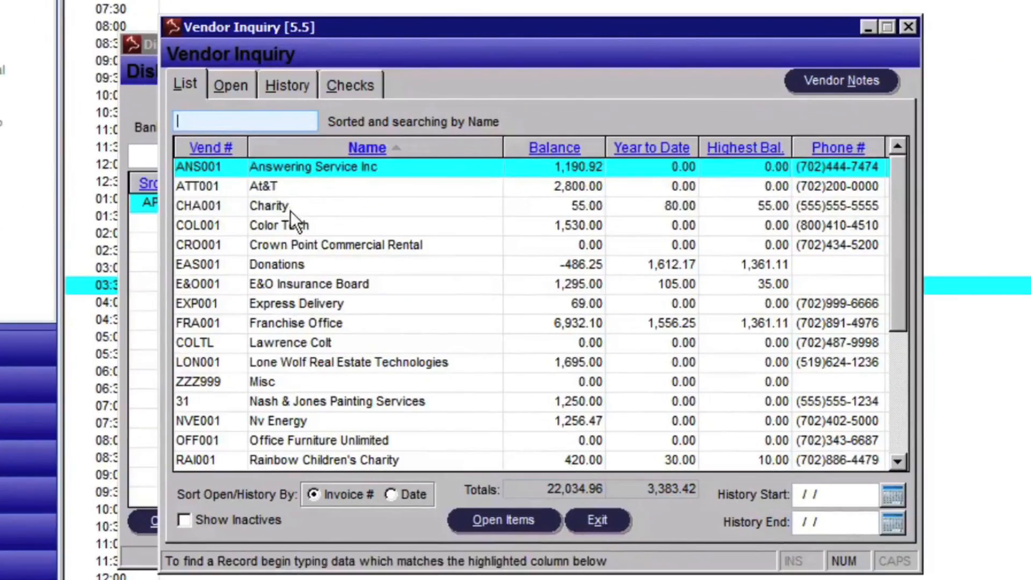
{"action": "left_click", "coordinate": [291, 211]}
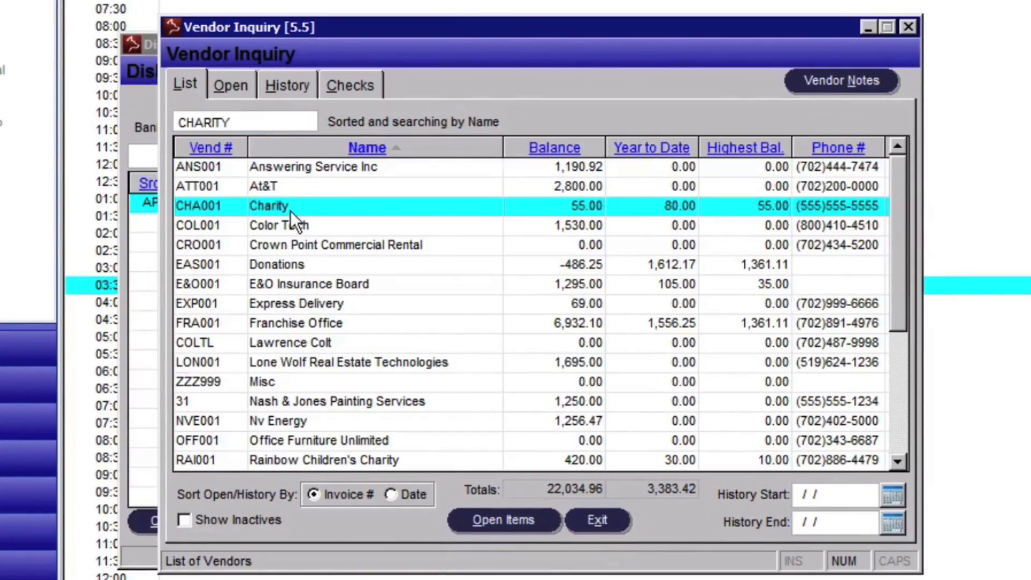
{"action": "left_click", "coordinate": [282, 85]}
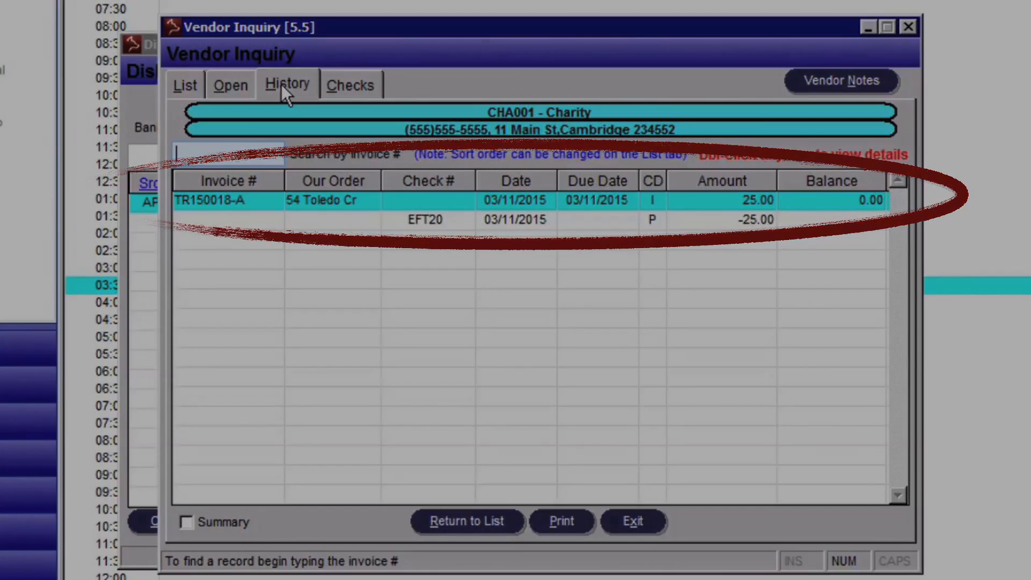